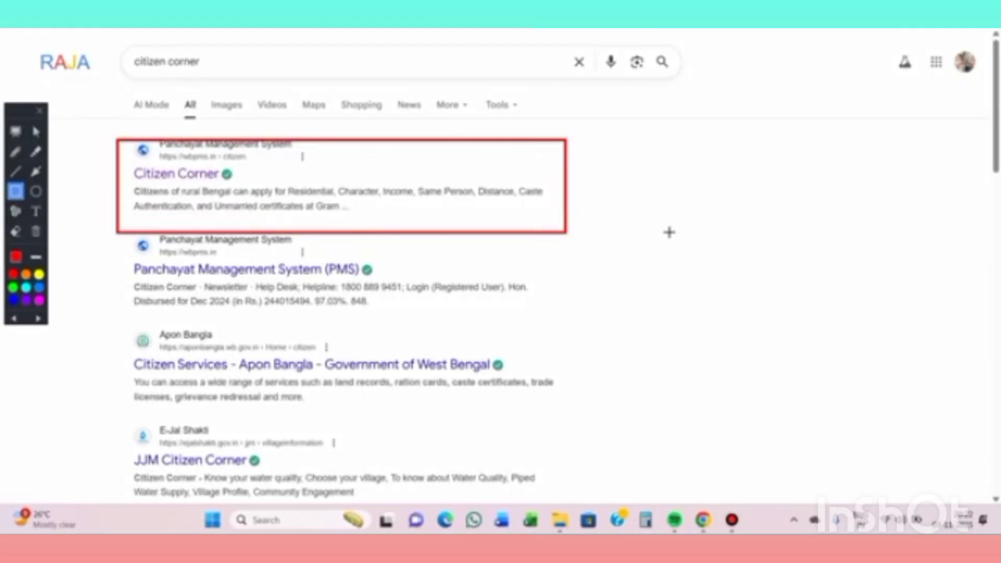
# - Bring up Google results for 'citizen corner' with the wbpms.in Citizen Corner page listed first
pyautogui.hotkey('ctrl', 'z')
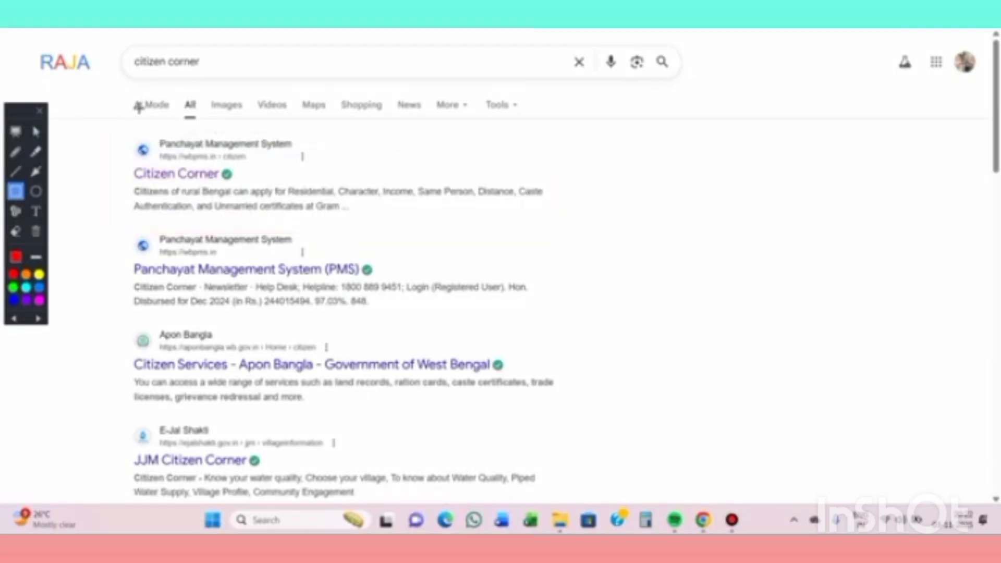
pyautogui.click(36, 131)
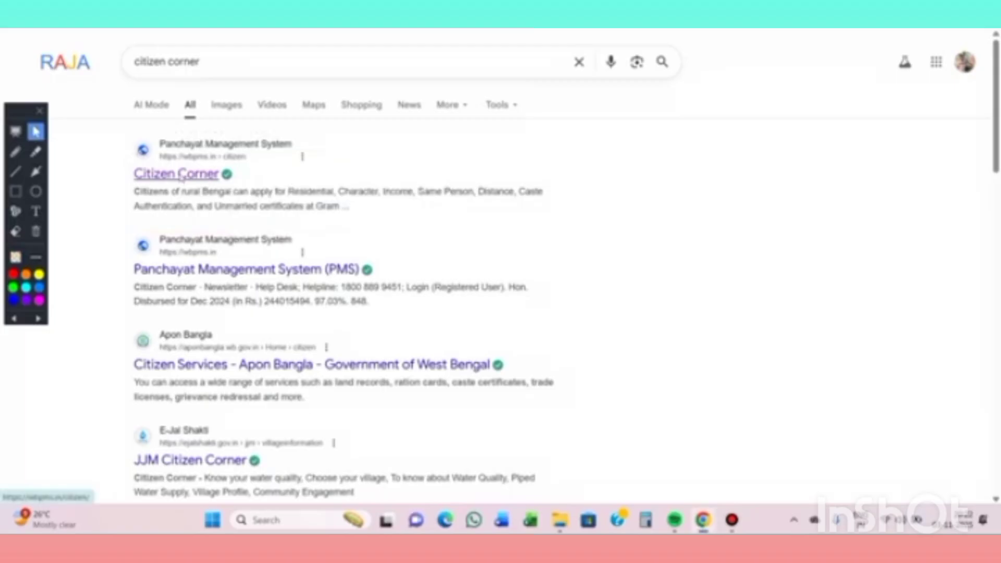
# - Open the wbpms.in Citizen Corner page, tick the documents-ready declaration and proceed to Citizen Sign Up
pyautogui.click(180, 175)
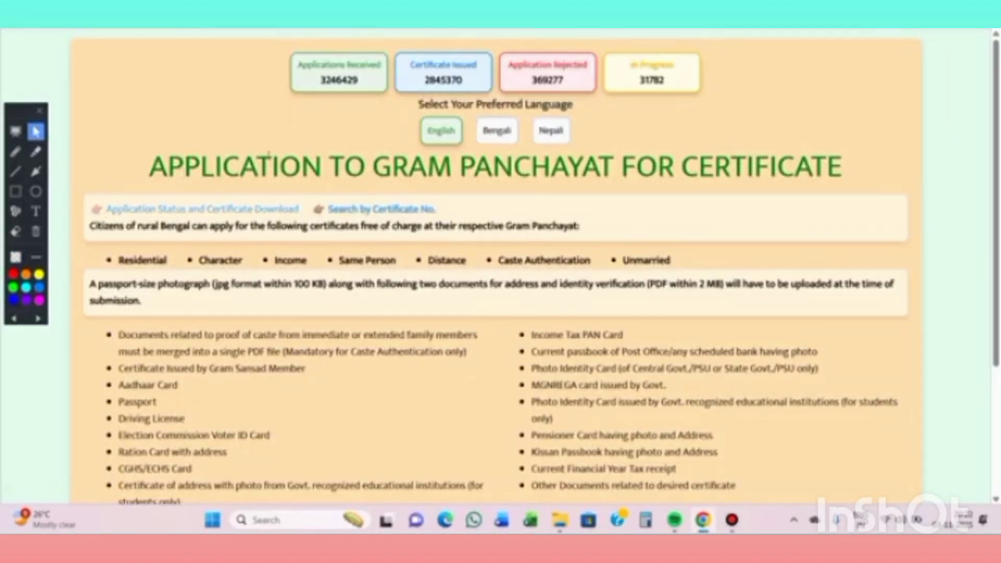
pyautogui.scroll(-3, 365, 182)
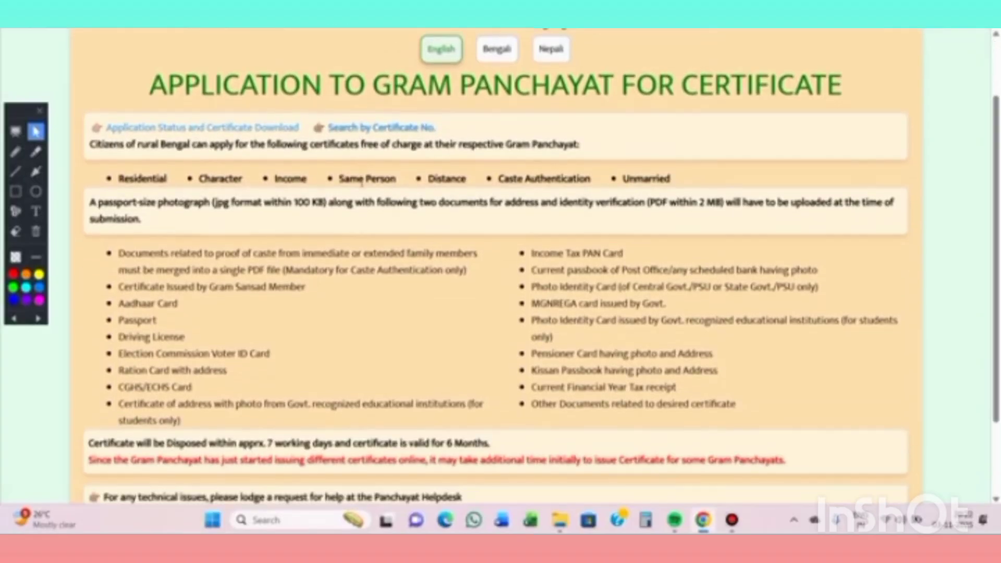
pyautogui.scroll(-1, 362, 185)
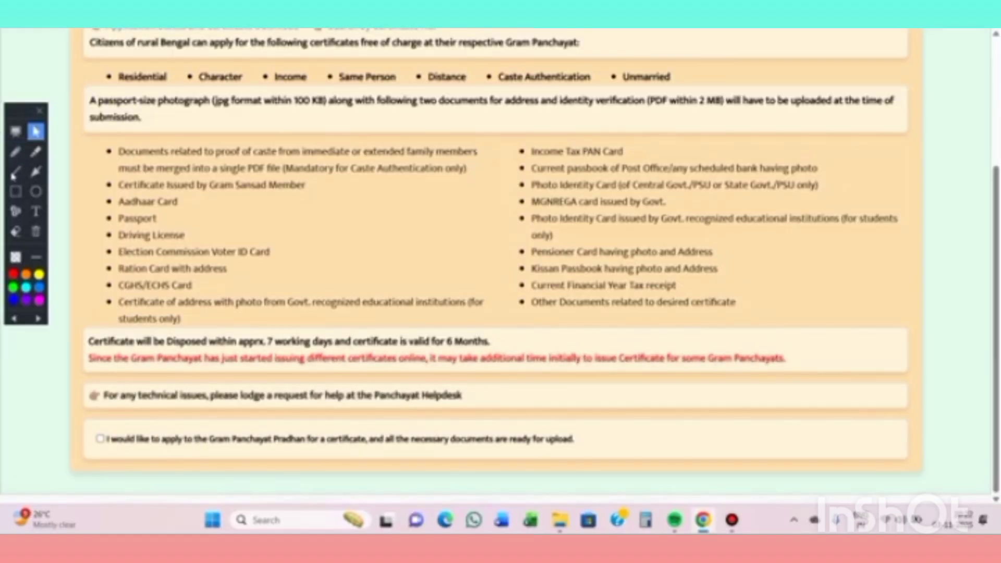
pyautogui.click(15, 192)
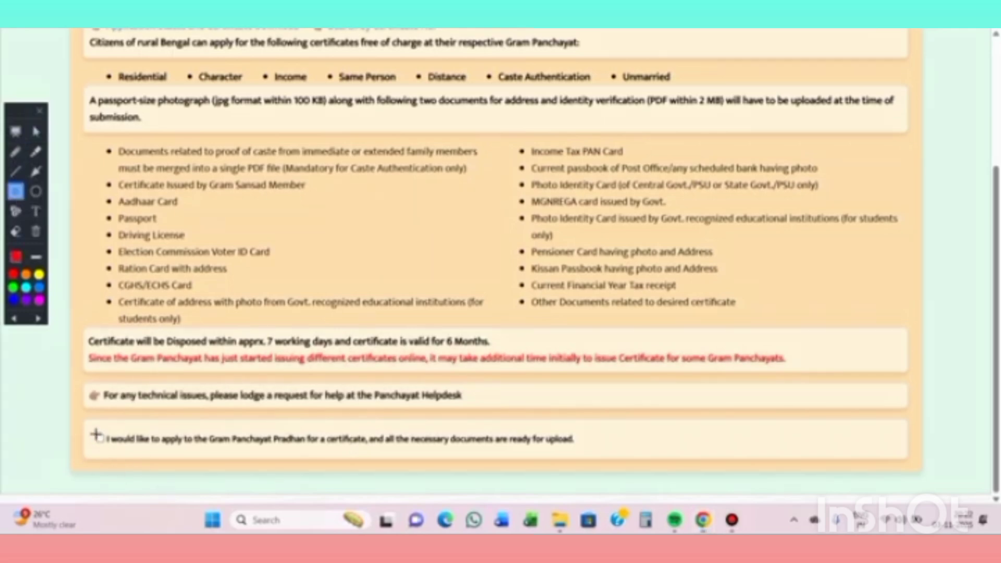
pyautogui.moveTo(89, 415)
pyautogui.mouseDown()
pyautogui.moveTo(110, 443)
pyautogui.moveTo(308, 470)
pyautogui.moveTo(592, 471)
pyautogui.mouseUp()
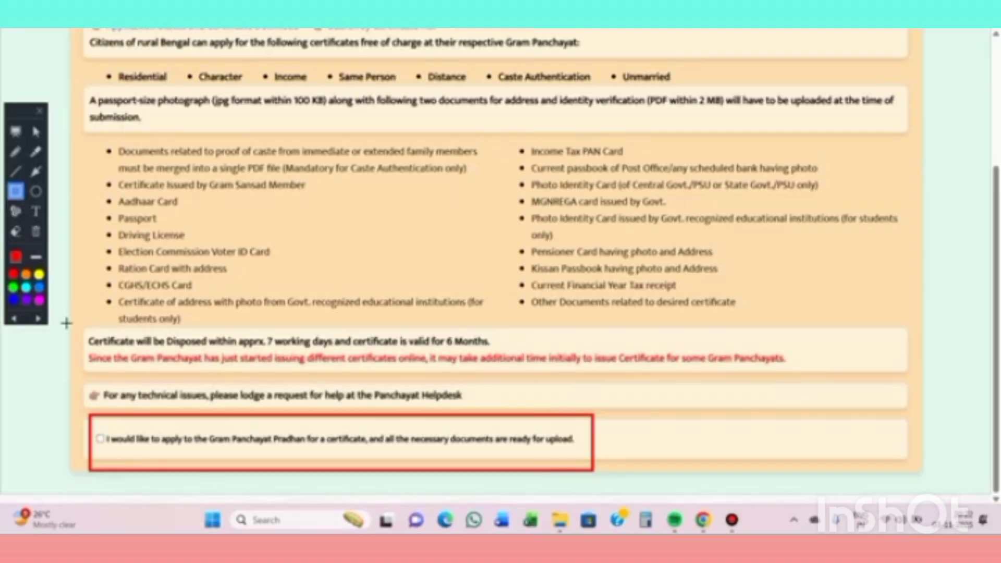
pyautogui.click(36, 132)
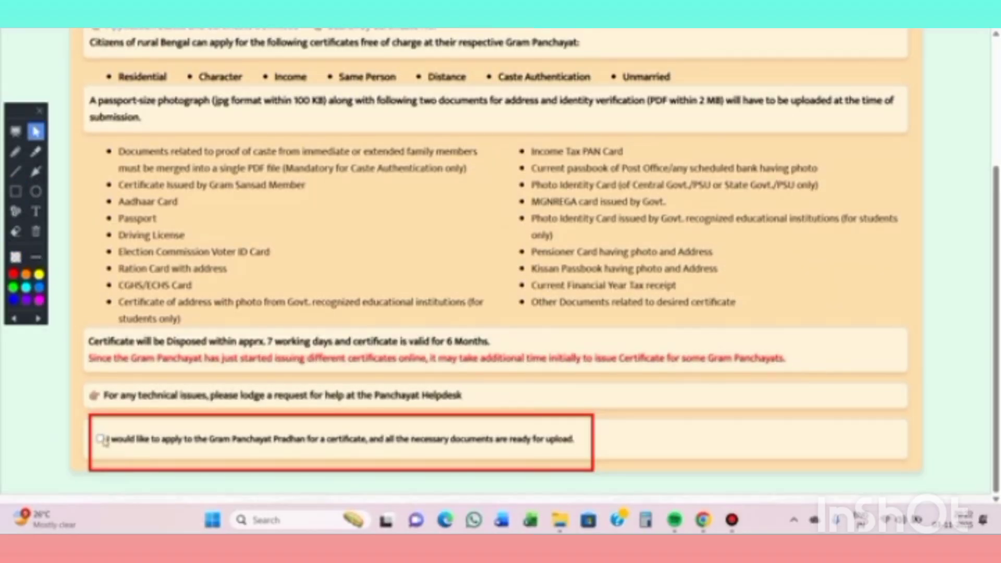
pyautogui.click(101, 438)
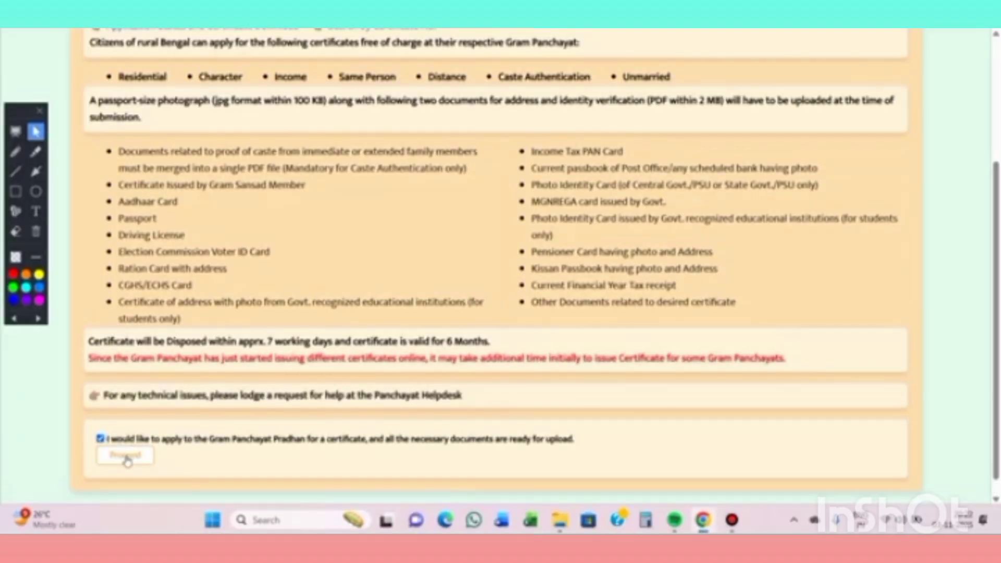
pyautogui.click(125, 456)
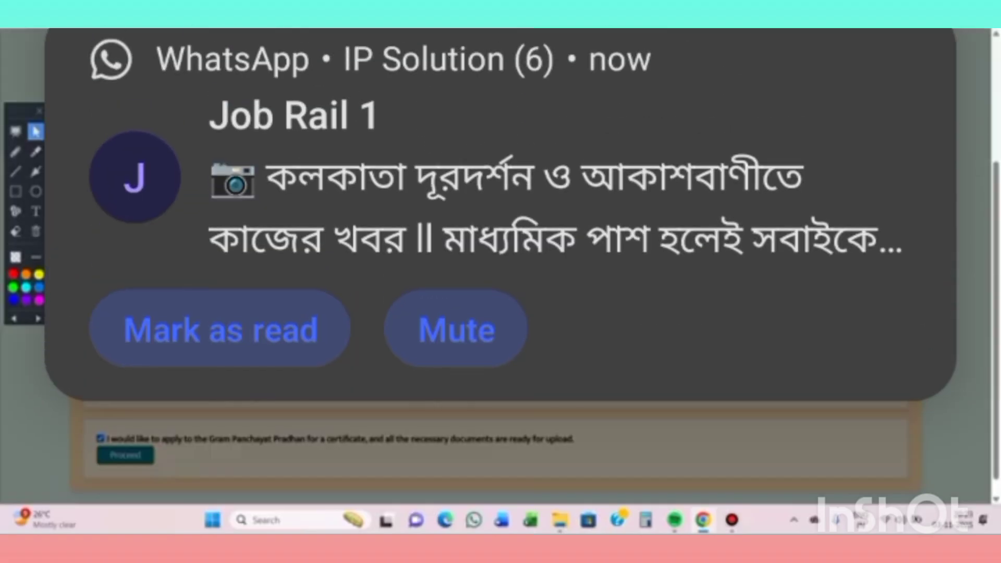
# - Enter the mobile number, generate and enter the OTP, and verify to reach the certificate application form
pyautogui.click(474, 284)
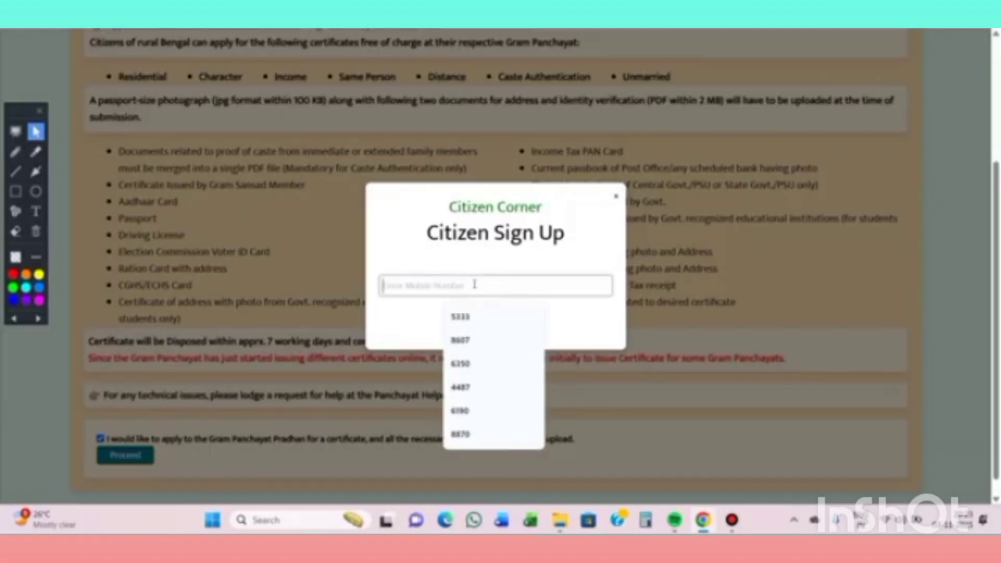
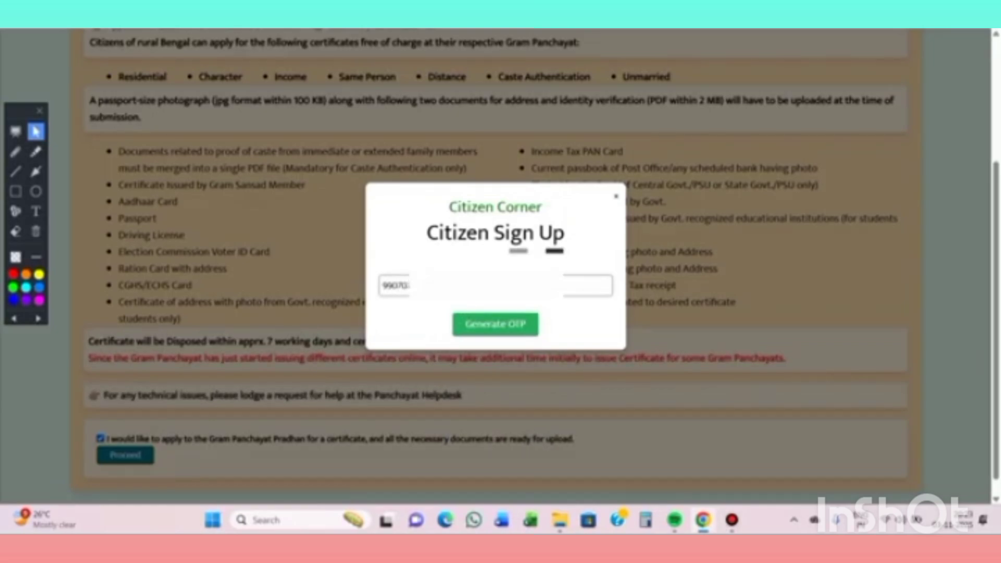
pyautogui.click(497, 334)
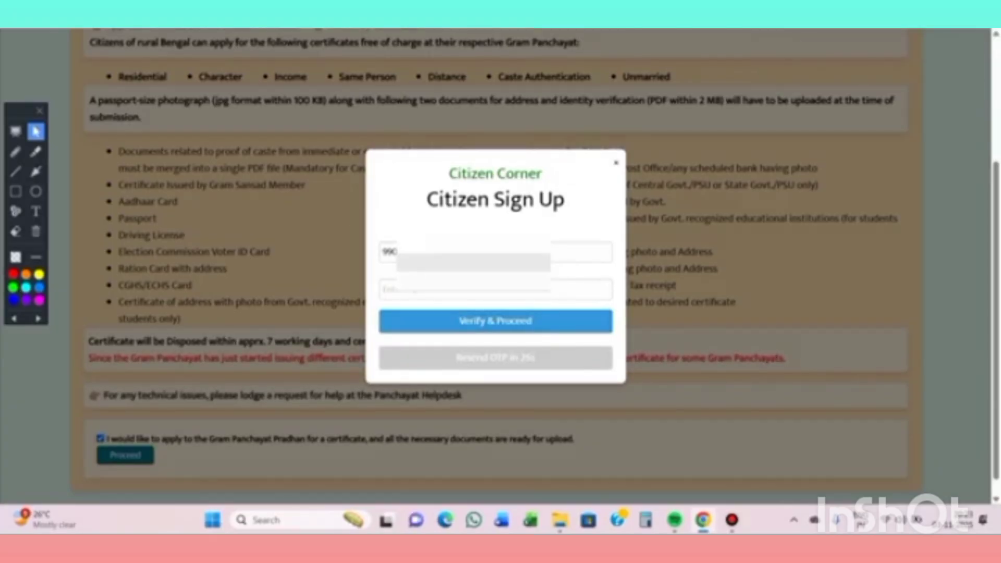
pyautogui.click(484, 289)
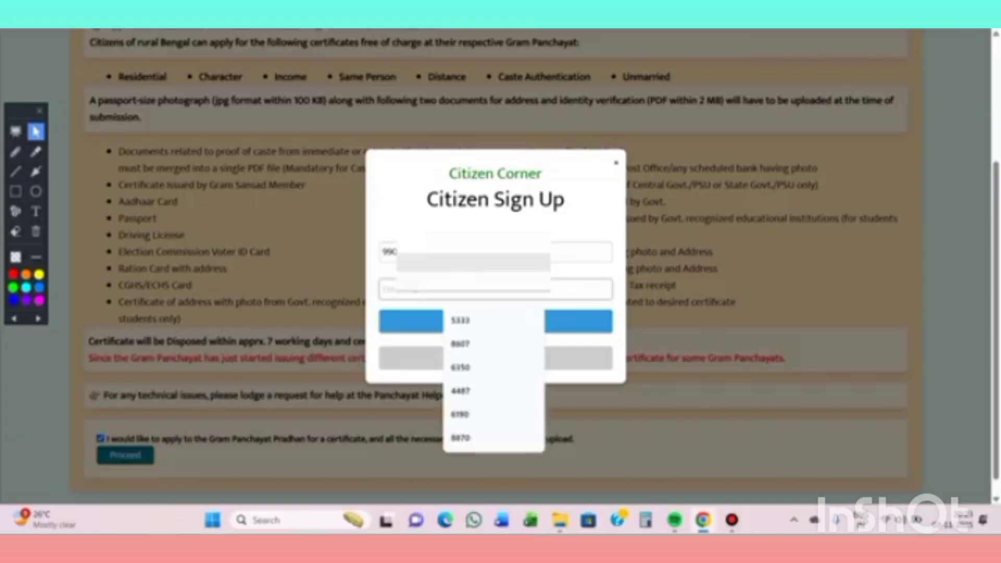
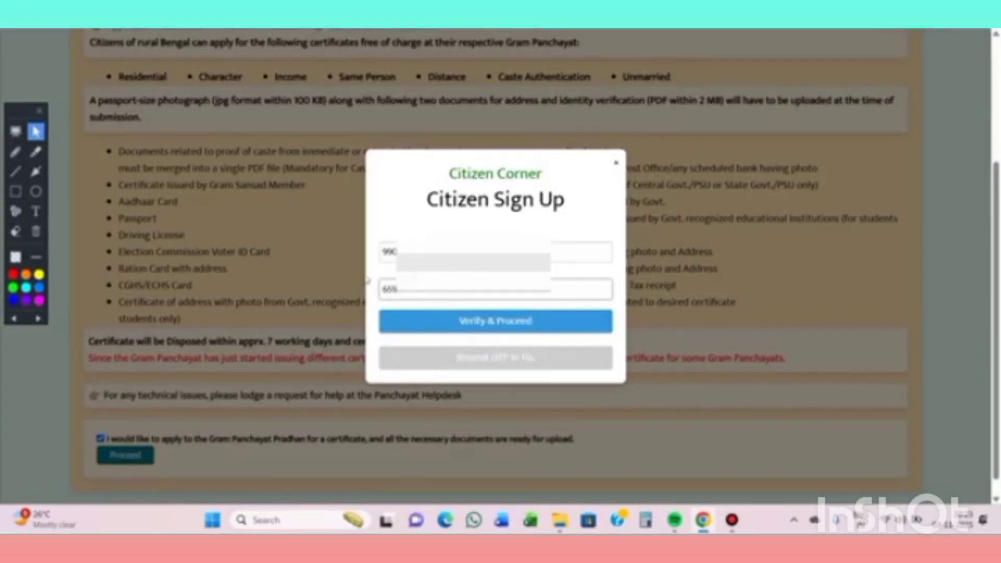
pyautogui.click(480, 319)
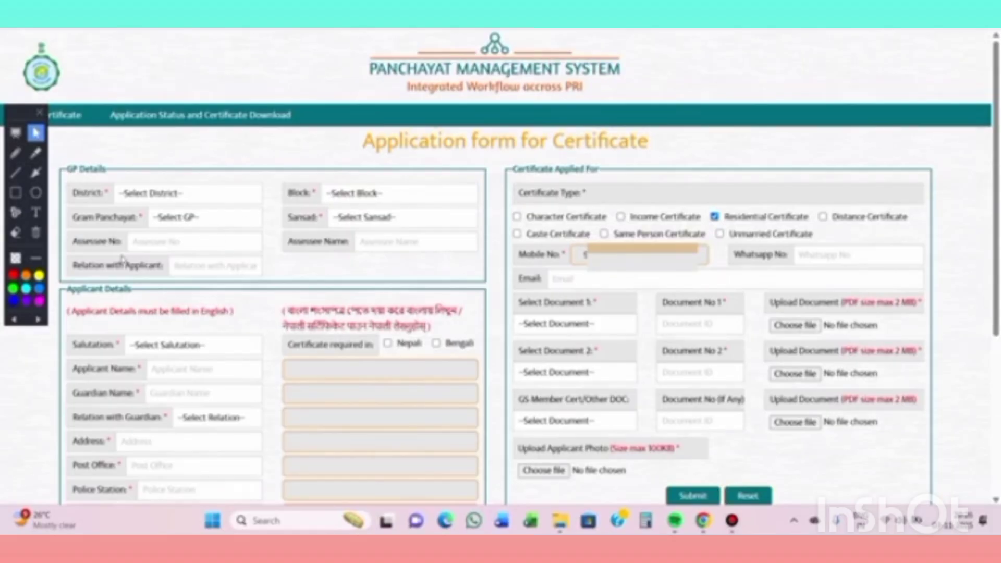
# - Set District ALIPURDUAR, Block FALAKATA and Gram Panchayat FALAKATA-II in the GP details
pyautogui.click(186, 199)
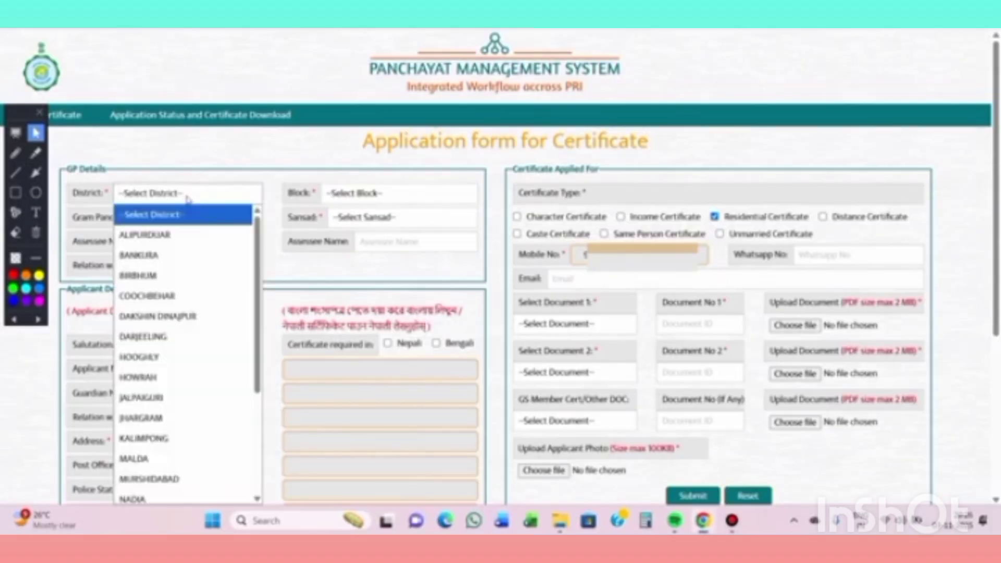
pyautogui.click(198, 234)
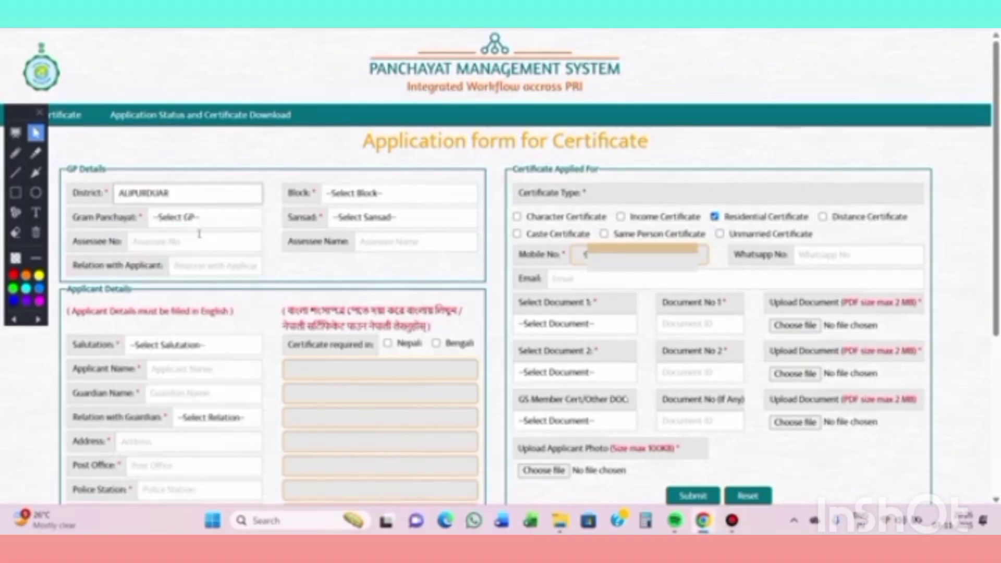
pyautogui.click(375, 202)
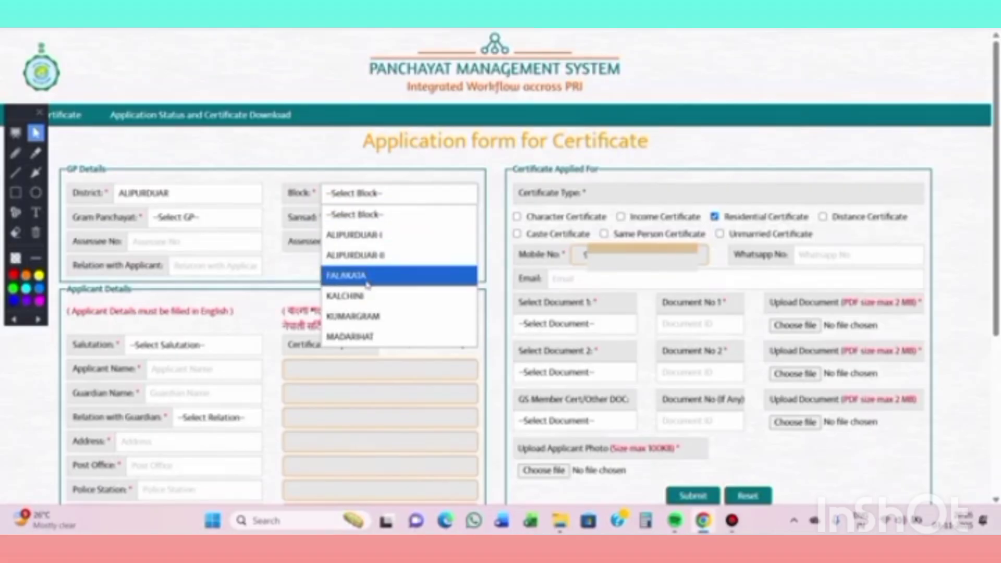
pyautogui.click(367, 284)
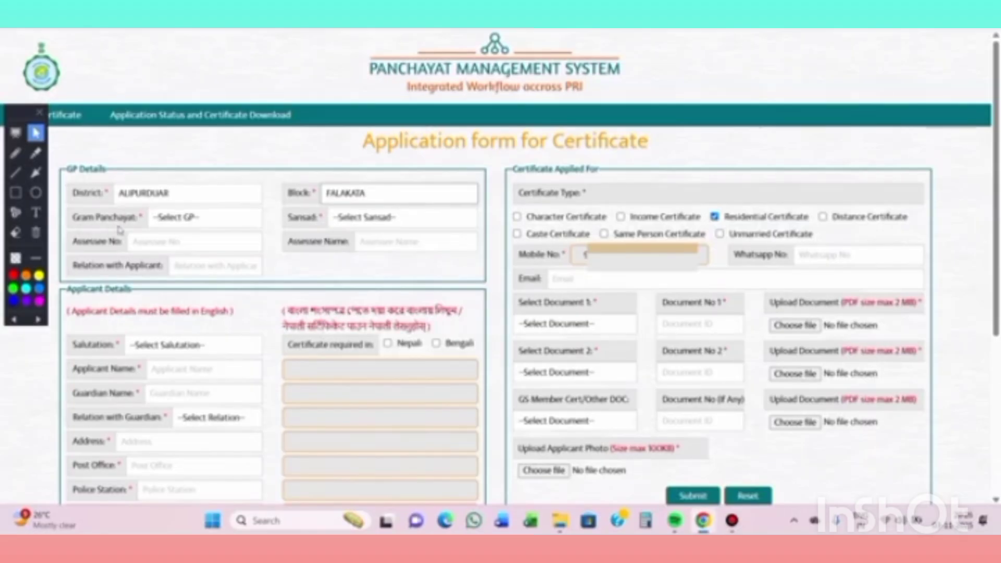
pyautogui.click(193, 221)
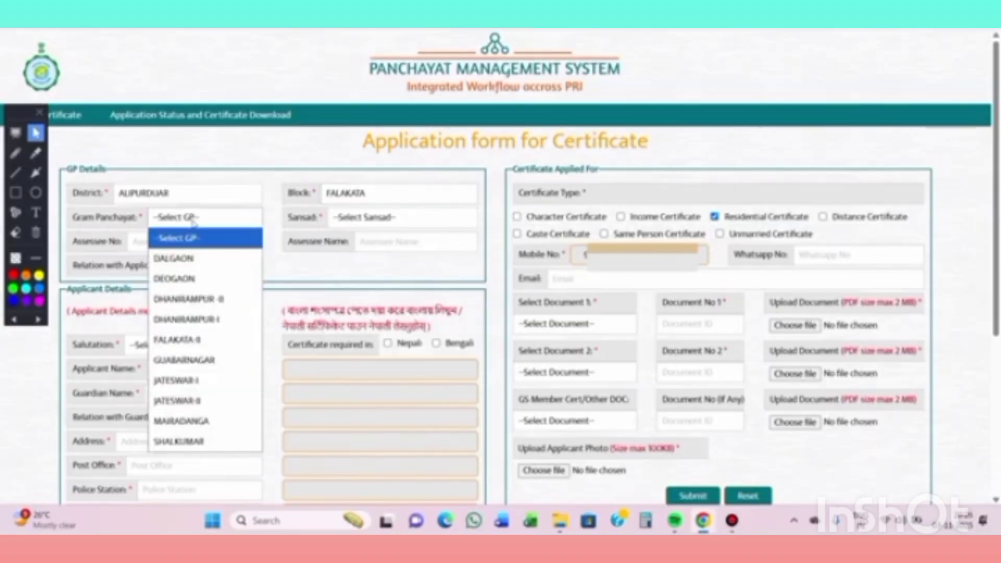
pyautogui.click(213, 341)
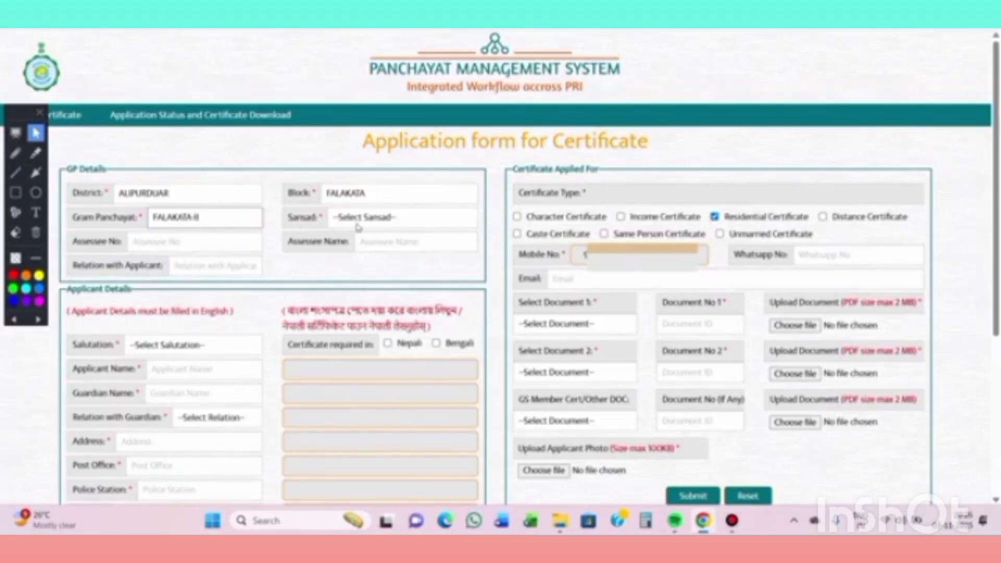
# - Choose the first FALAKATA-II Sansad, then briefly box the Assessee fields in red and clear it
pyautogui.click(402, 218)
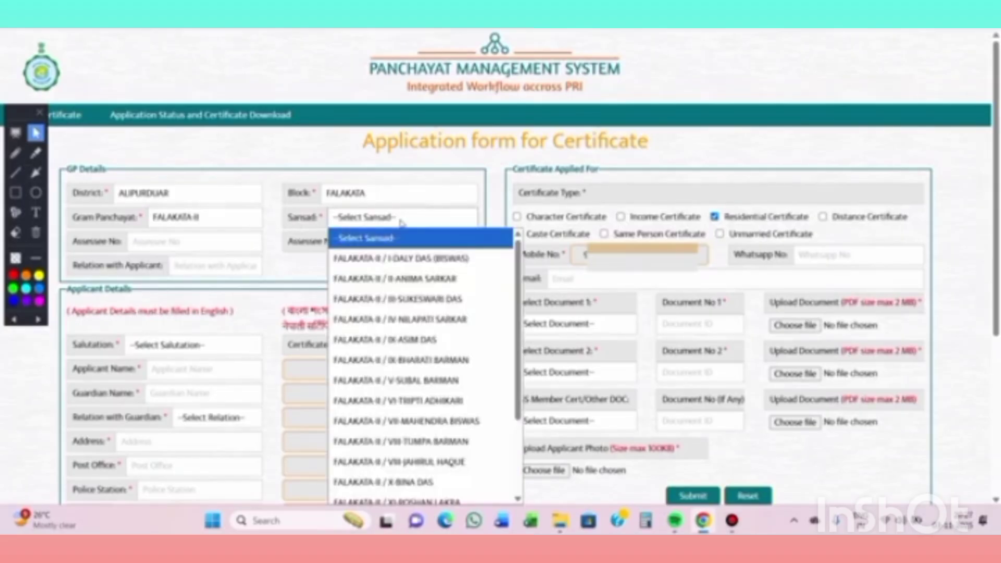
pyautogui.click(404, 258)
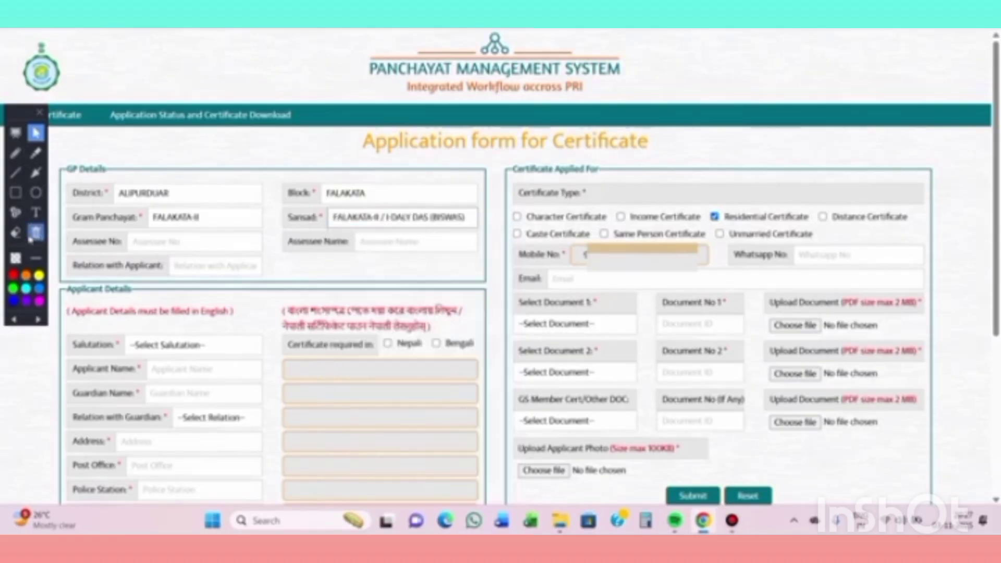
pyautogui.click(16, 193)
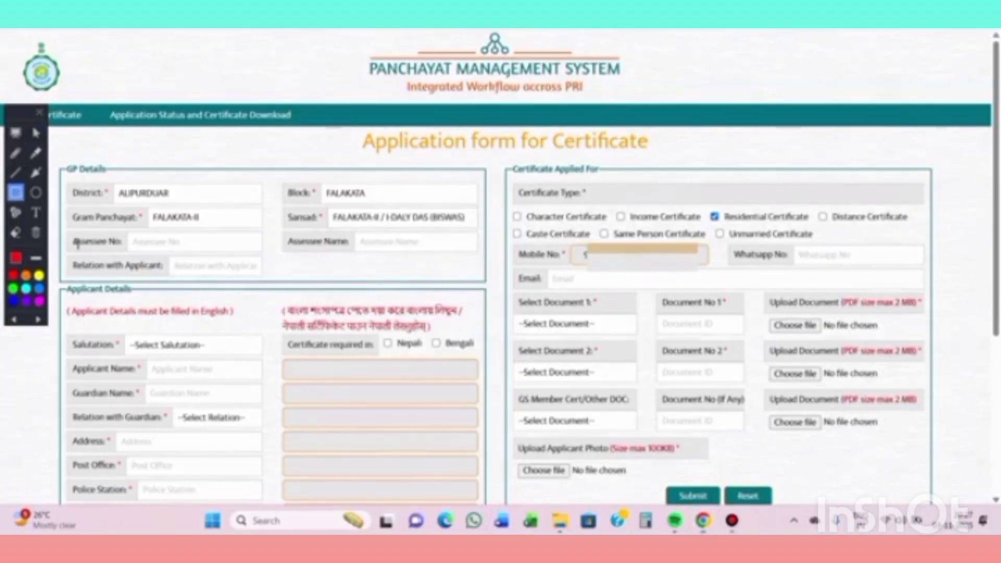
pyautogui.moveTo(64, 233)
pyautogui.mouseDown()
pyautogui.moveTo(164, 270)
pyautogui.moveTo(476, 283)
pyautogui.mouseUp()
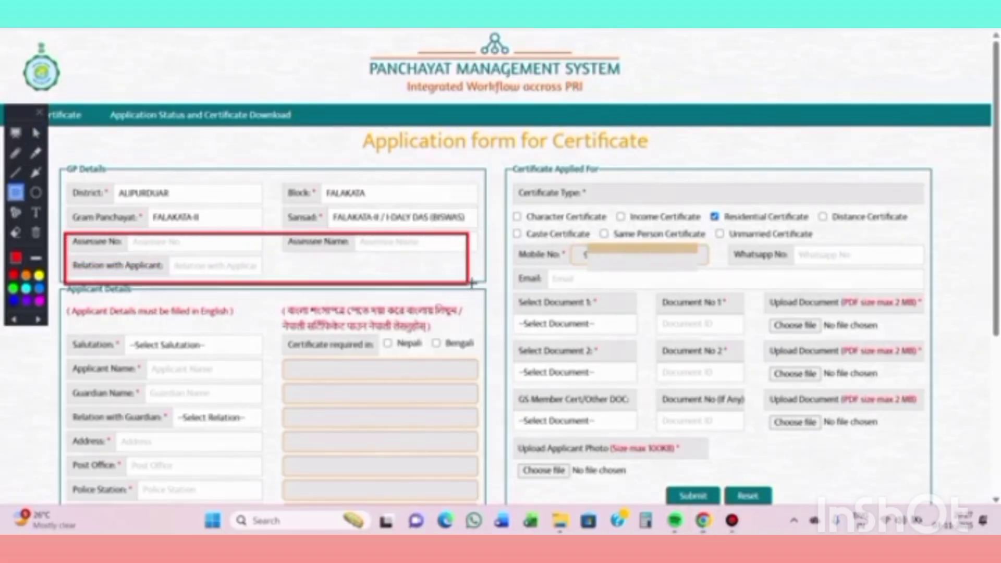
pyautogui.click(36, 232)
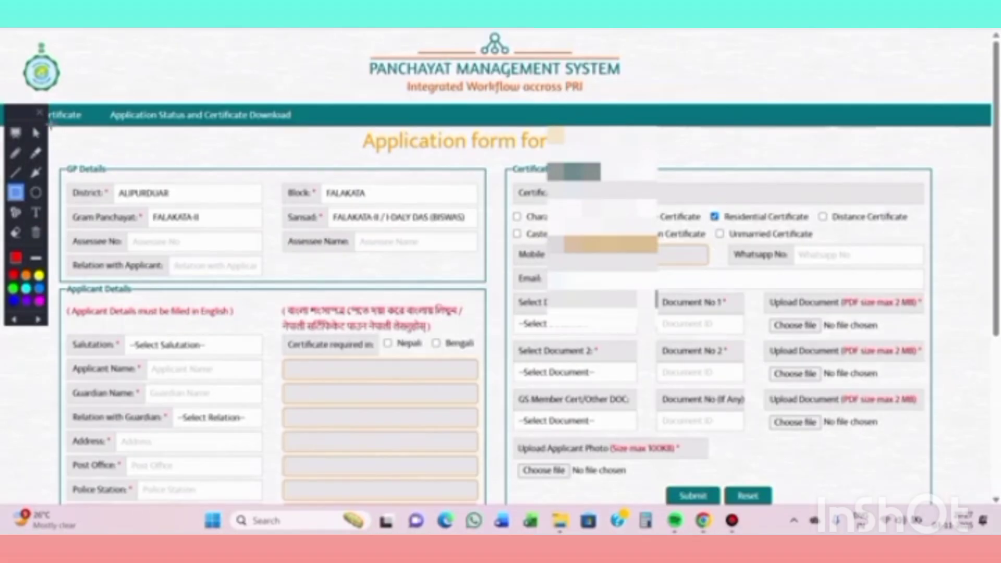
pyautogui.click(35, 133)
# - Set salutation Mr. and enter the applicant's and guardian's full names
pyautogui.scroll(-3, 189, 280)
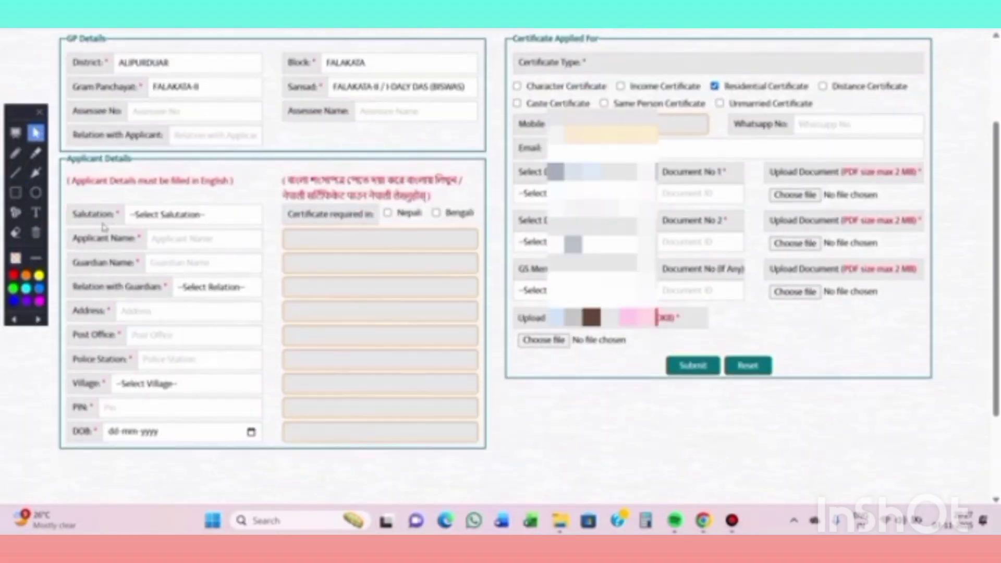
pyautogui.click(190, 219)
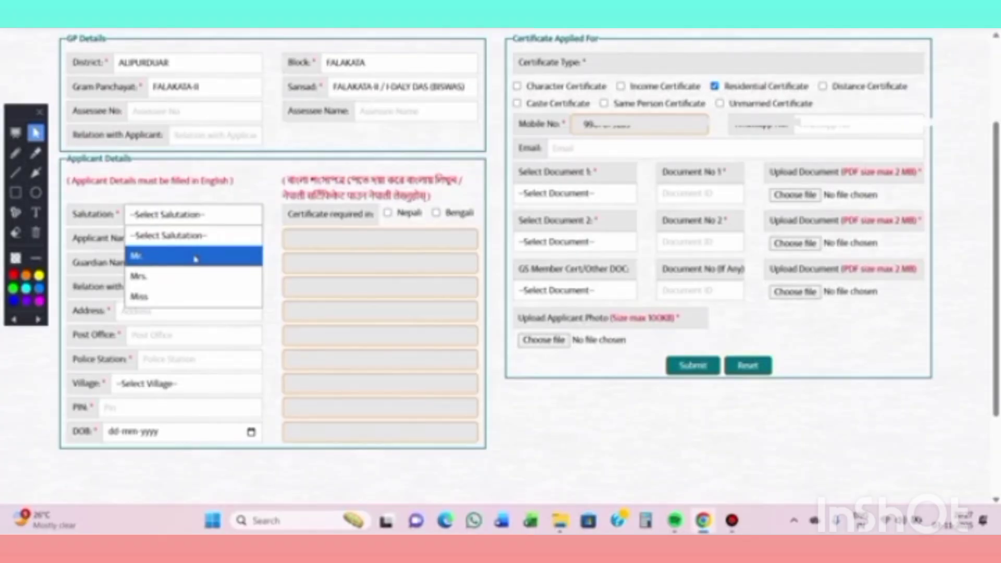
pyautogui.click(195, 259)
pyautogui.click(190, 242)
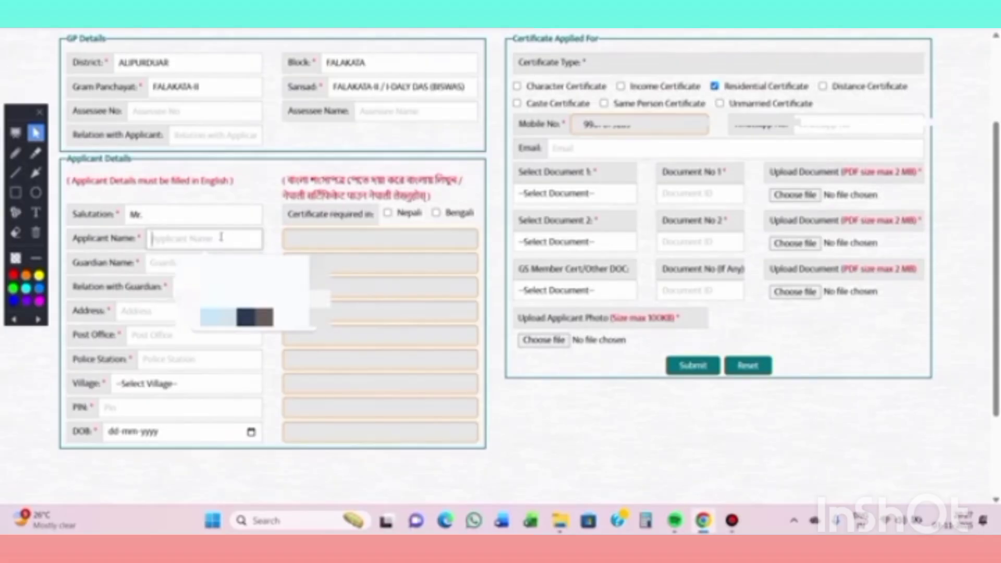
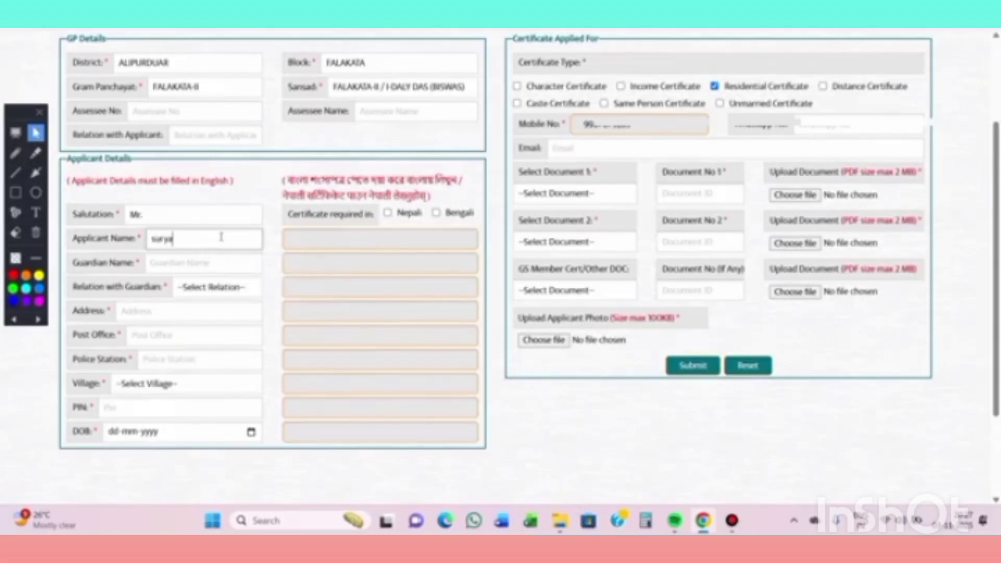
pyautogui.click(199, 260)
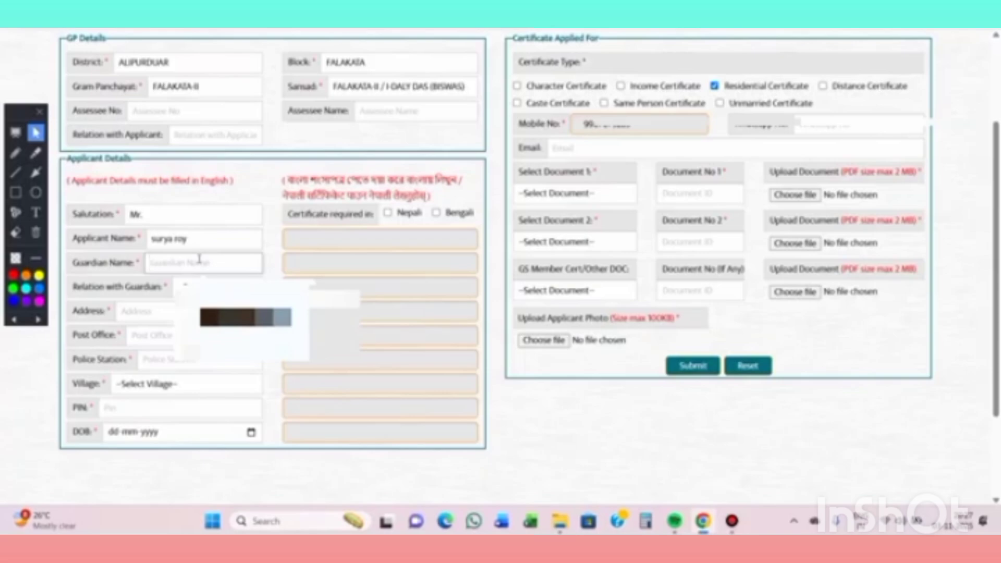
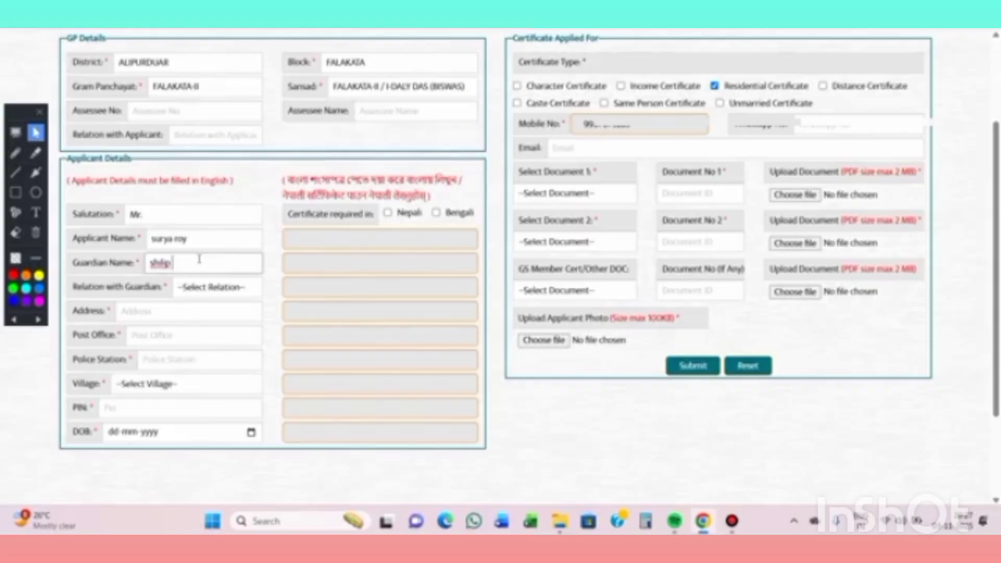
# - Set Relation with Guardian to Father and move to the Address field, dismissing autofill
pyautogui.click(202, 292)
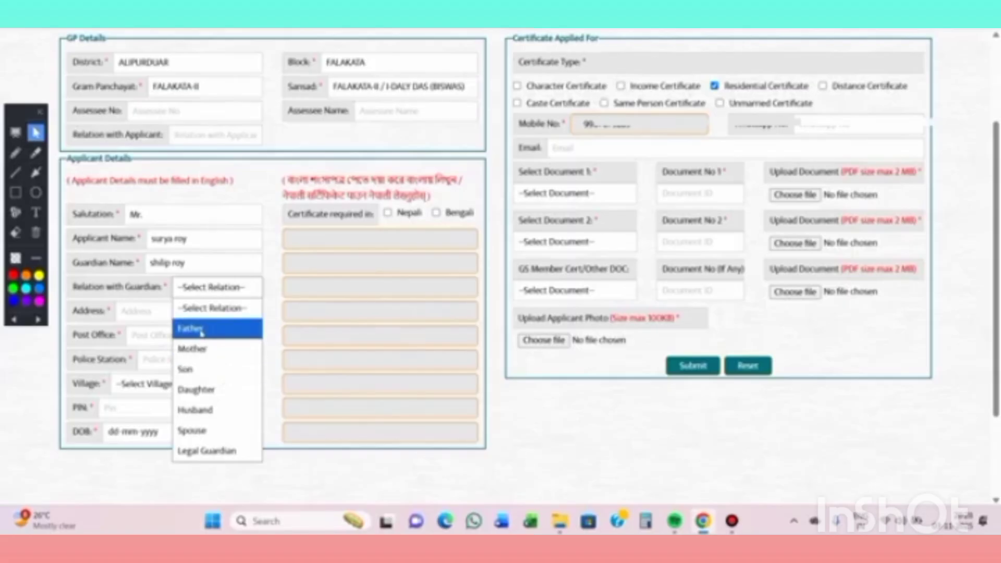
pyautogui.click(201, 334)
pyautogui.scroll(-2, 190, 315)
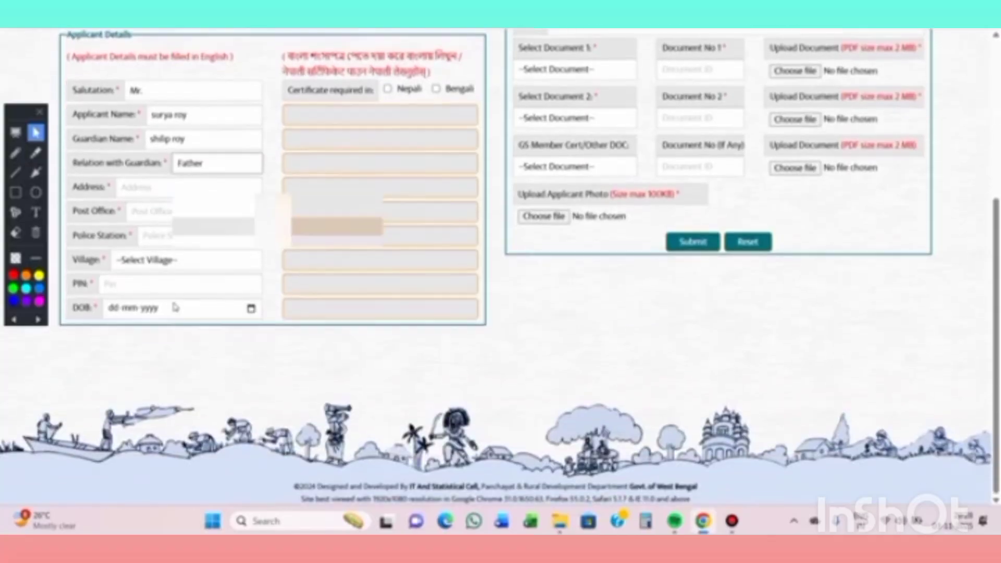
pyautogui.click(139, 186)
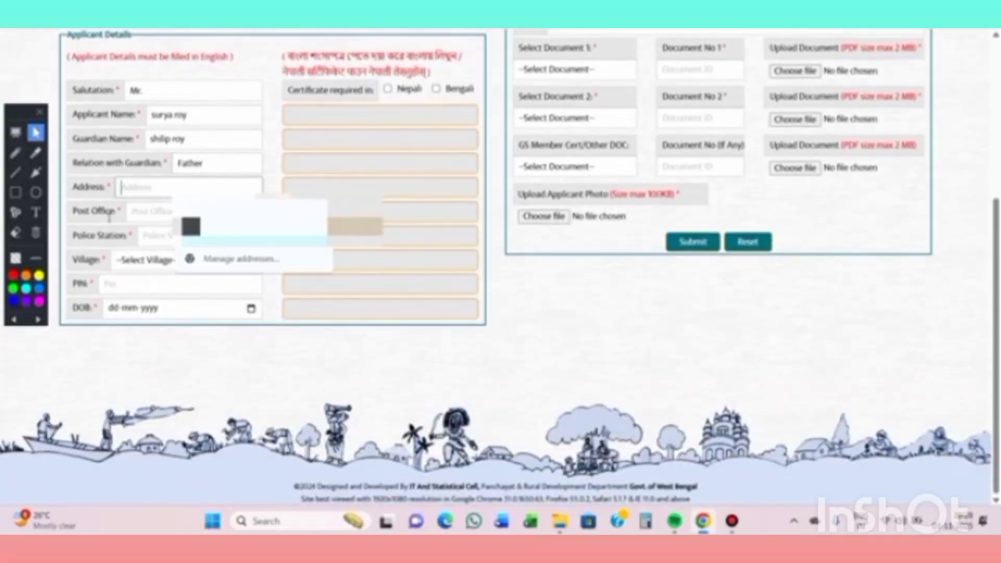
pyautogui.click(114, 231)
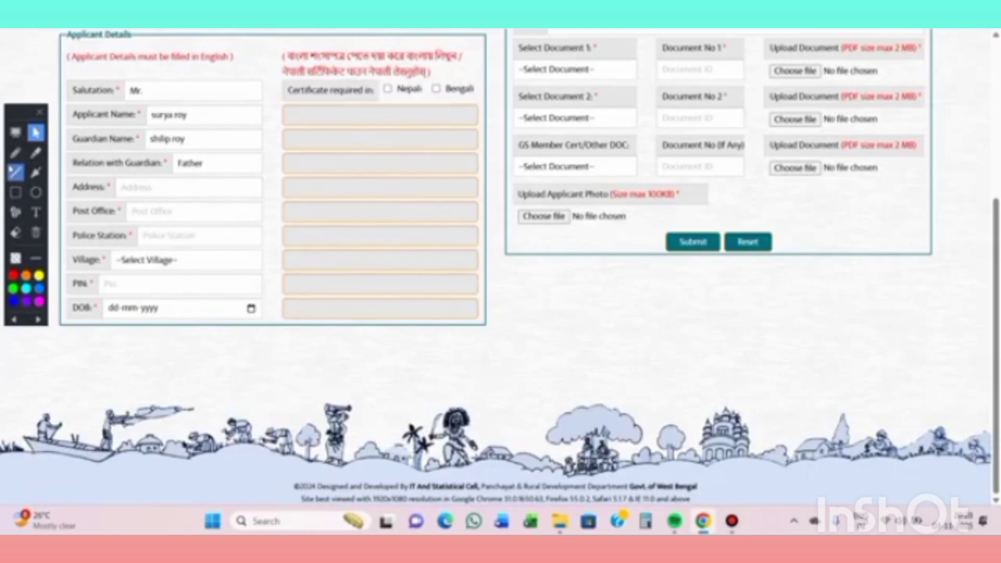
# - Underline the Village field and circle the PIN field in red, then clear both markups
pyautogui.click(16, 152)
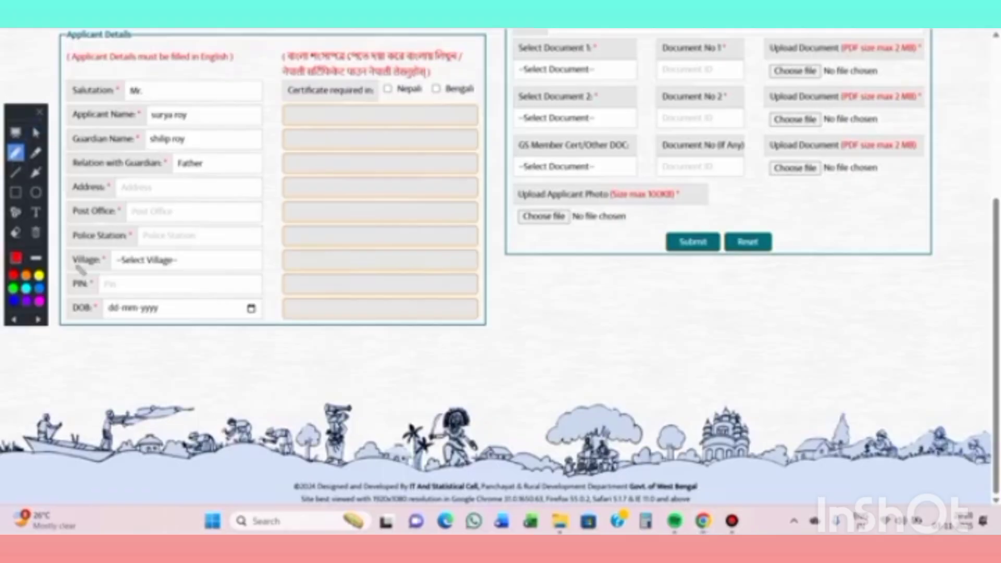
pyautogui.moveTo(68, 270); pyautogui.dragTo(149, 270)
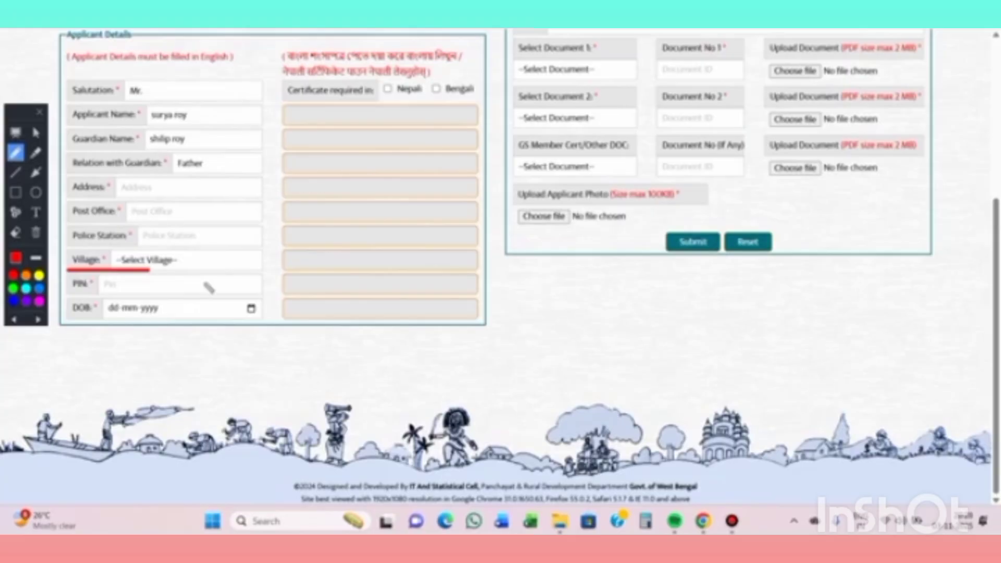
pyautogui.press('Tab')
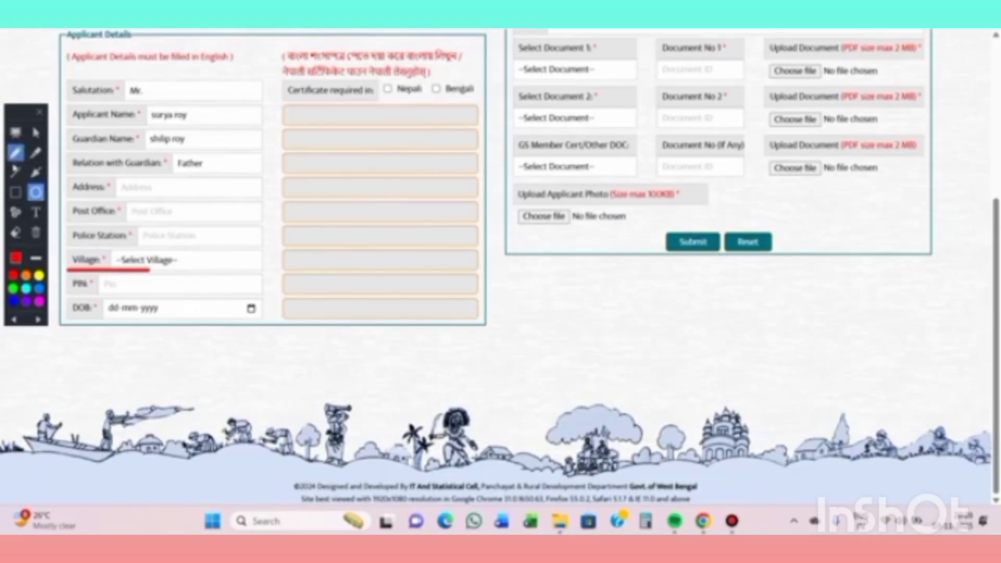
pyautogui.click(35, 232)
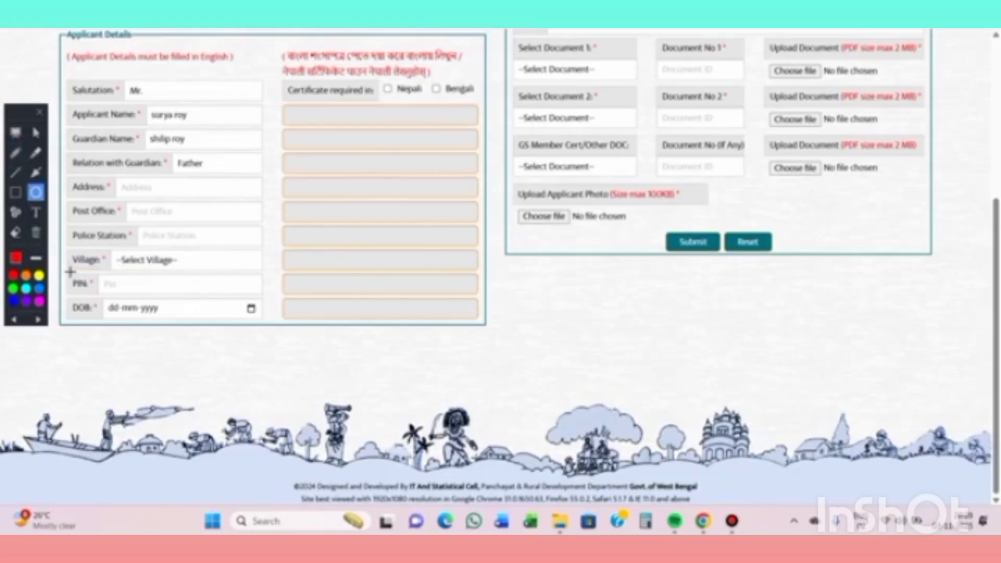
pyautogui.moveTo(69, 273)
pyautogui.mouseDown()
pyautogui.moveTo(163, 294)
pyautogui.moveTo(154, 296)
pyautogui.mouseUp()
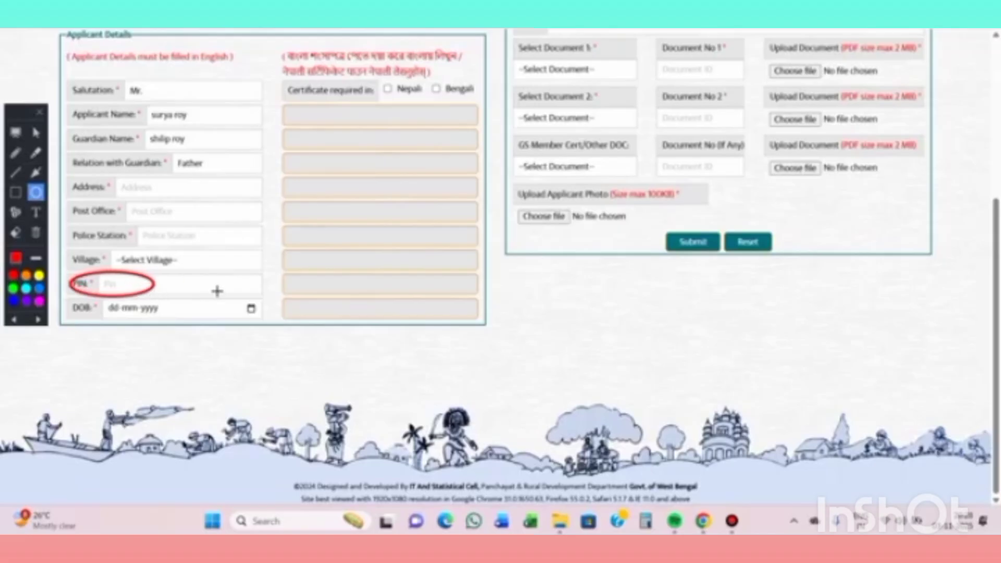
pyautogui.hotkey('ctrl', 'z')
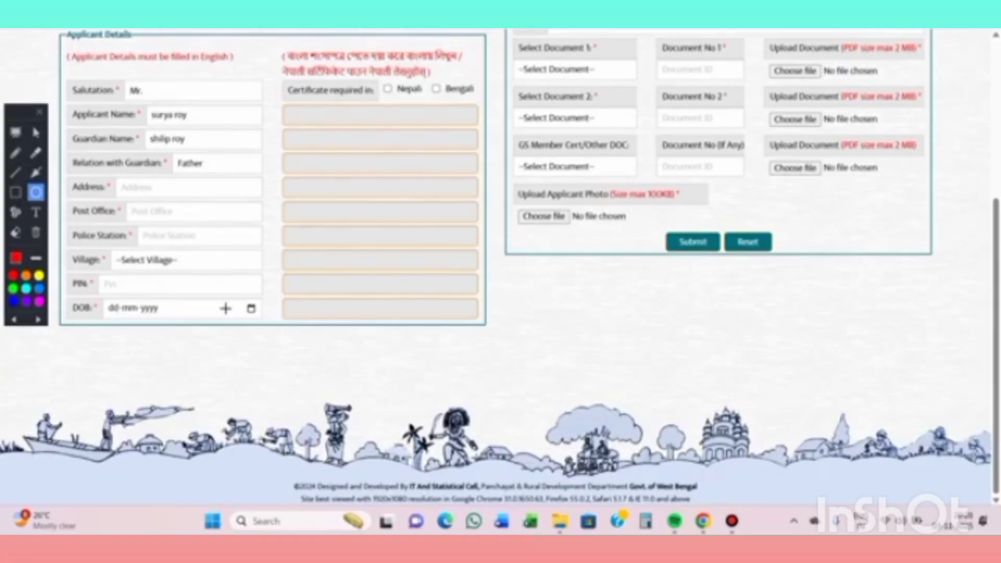
pyautogui.click(36, 132)
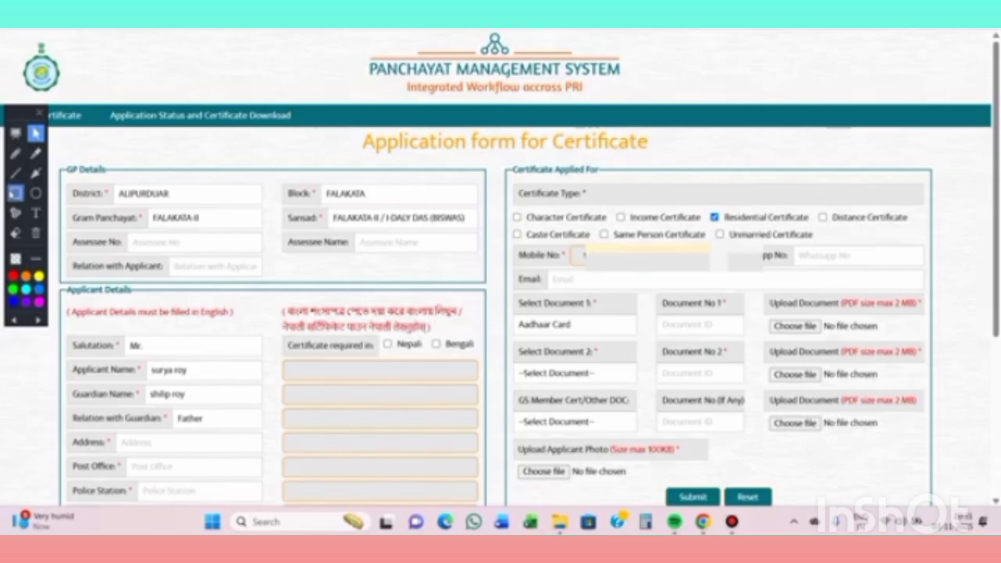
pyautogui.click(16, 192)
pyautogui.moveTo(701, 198)
pyautogui.mouseDown()
pyautogui.moveTo(745, 227)
pyautogui.moveTo(815, 228)
pyautogui.mouseUp()
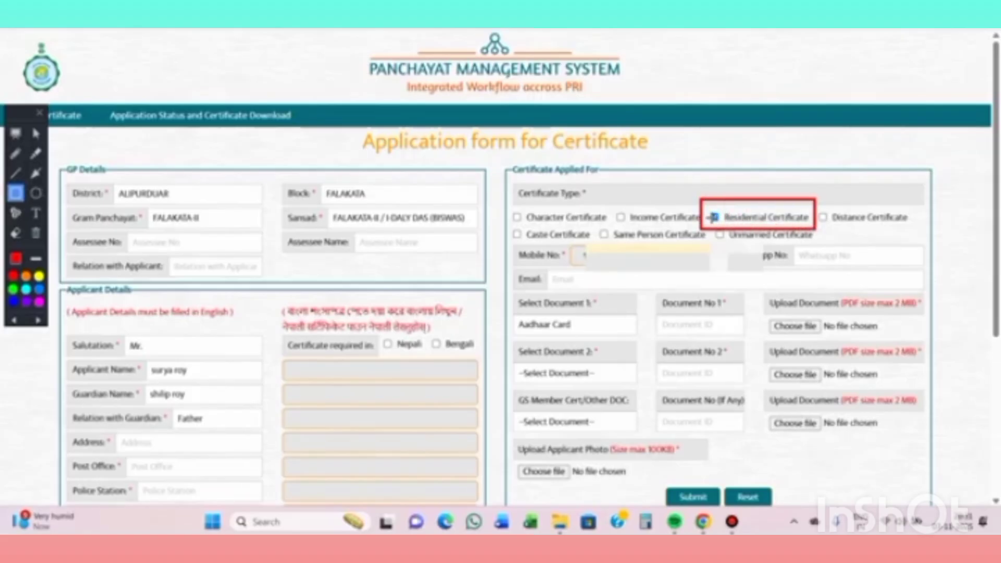
pyautogui.moveTo(708, 208); pyautogui.dragTo(722, 225)
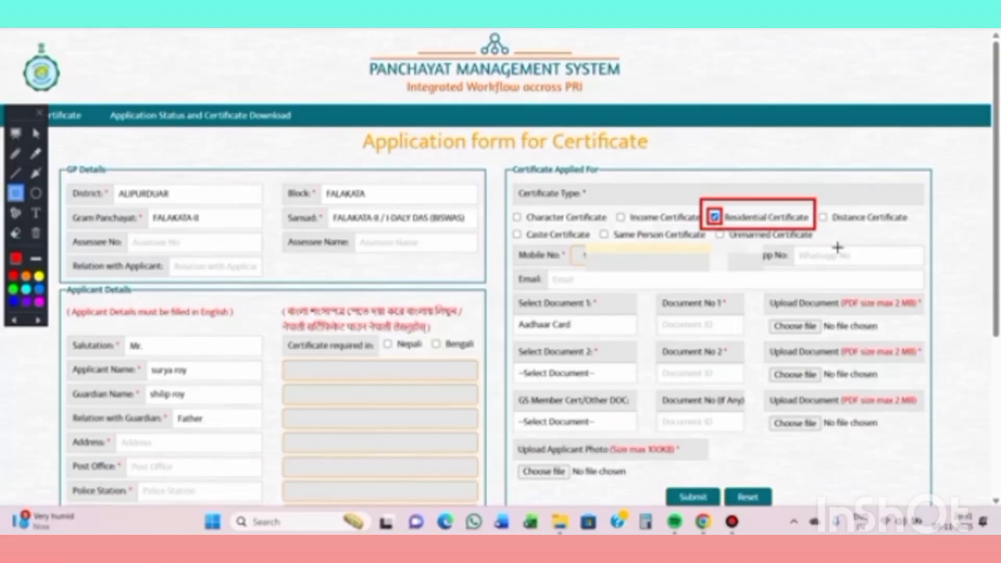
pyautogui.press('Delete')
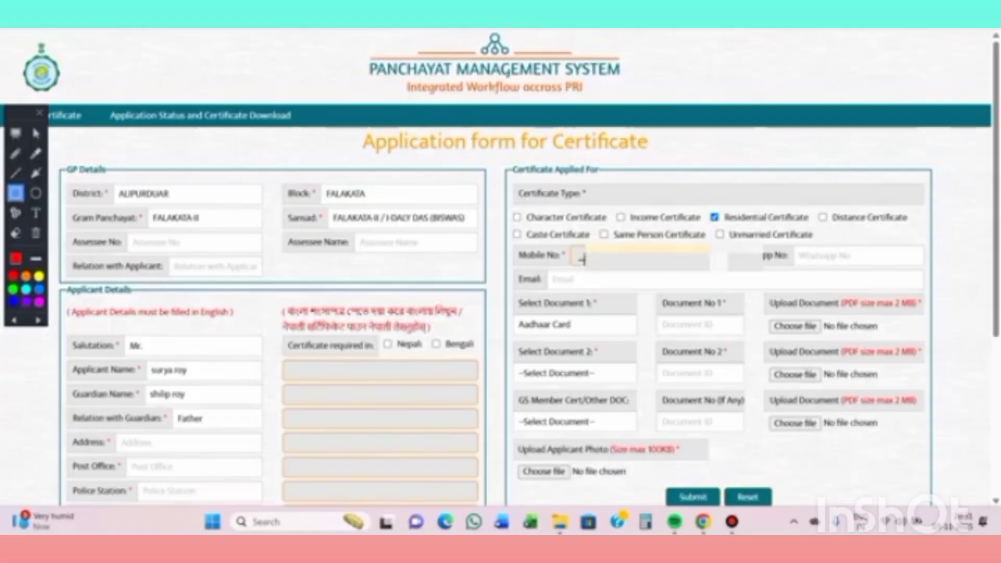
pyautogui.moveTo(579, 249); pyautogui.dragTo(584, 269)
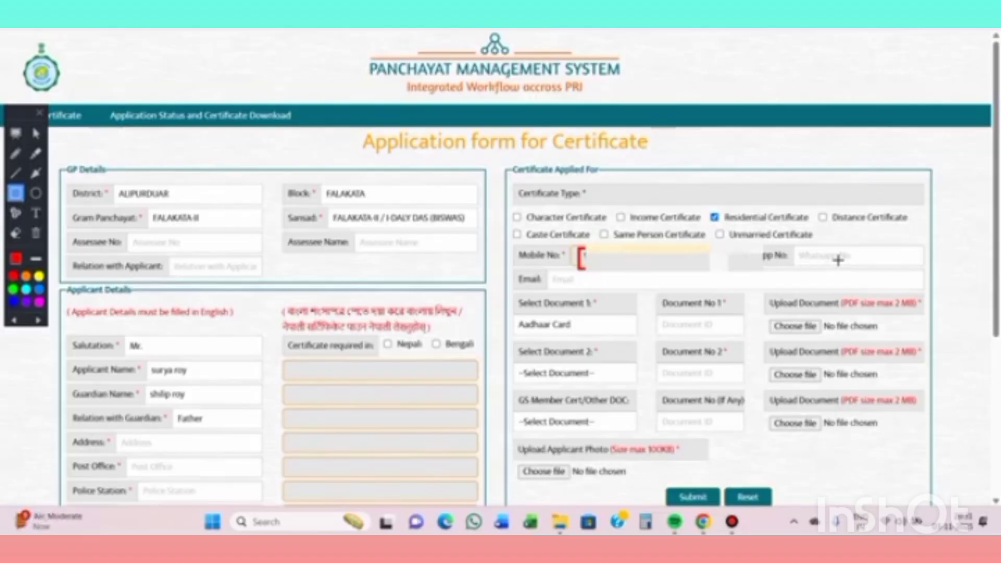
pyautogui.press('Escape')
pyautogui.press('Escape')
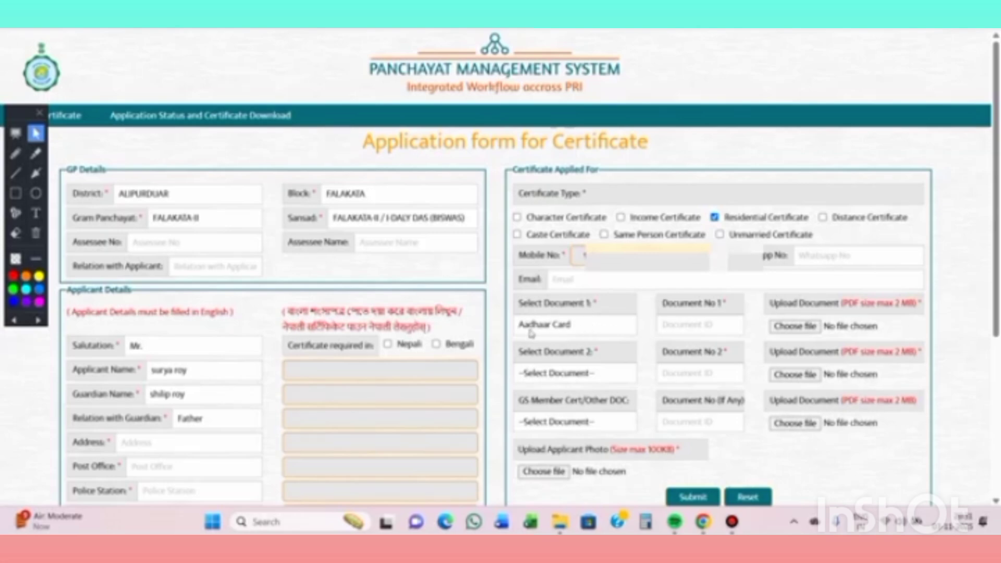
# - Keep Aadhaar Card as Document 1, choose Voter ID Card for Document 2, and box the GS Member Cert/Other DOC field
pyautogui.click(588, 332)
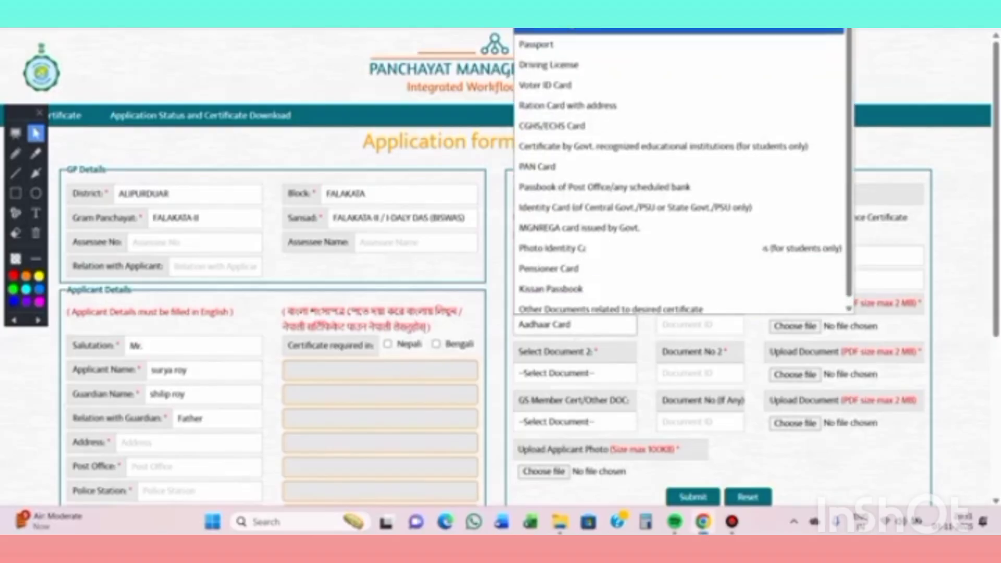
pyautogui.click(620, 325)
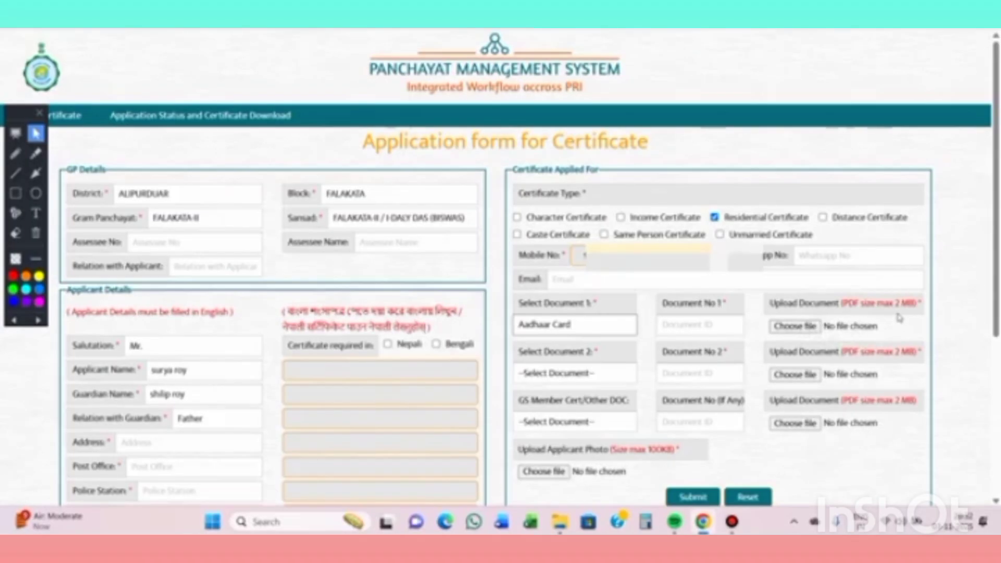
pyautogui.scroll(-1, 863, 321)
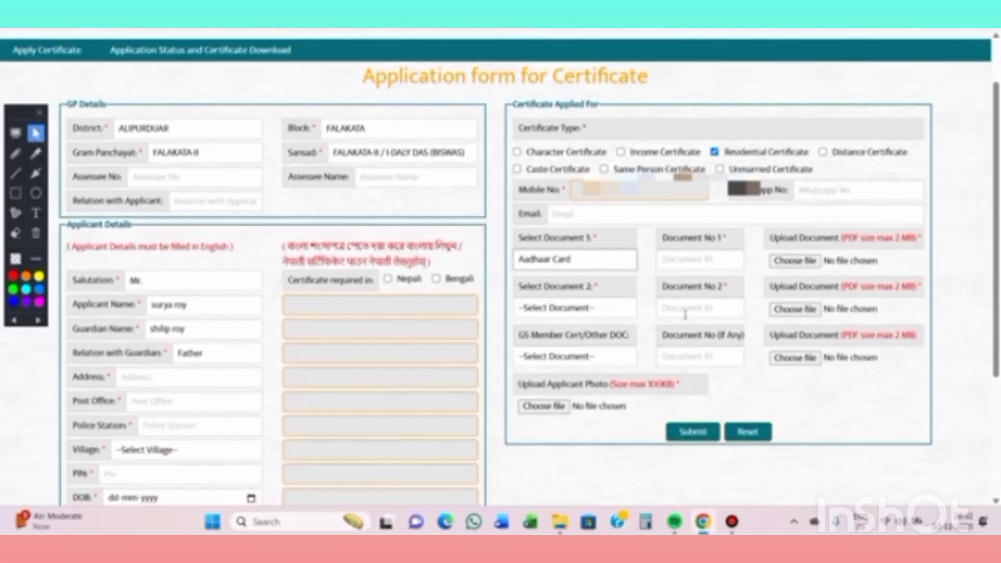
pyautogui.click(598, 307)
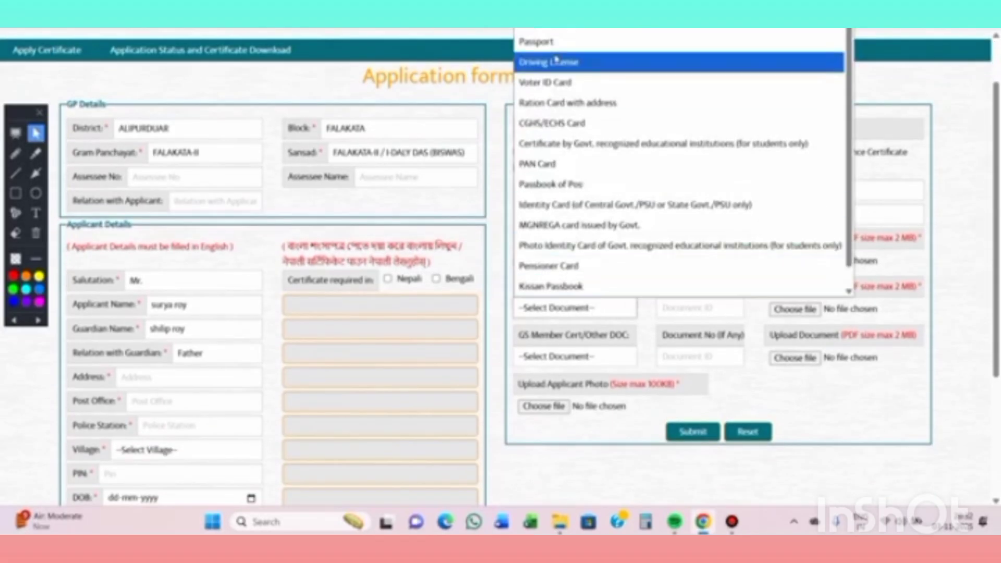
pyautogui.click(569, 90)
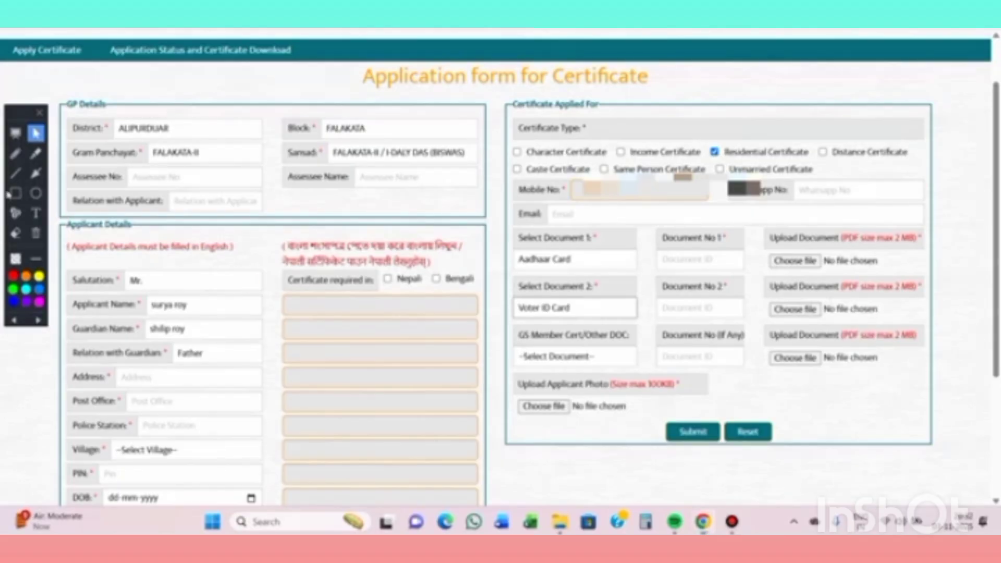
pyautogui.click(15, 193)
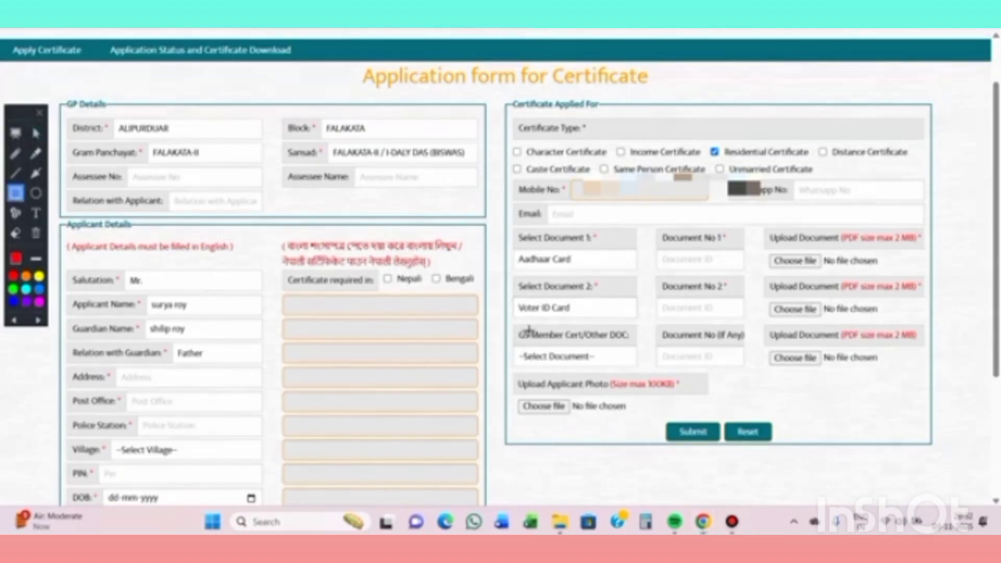
pyautogui.moveTo(513, 324)
pyautogui.mouseDown()
pyautogui.moveTo(583, 367)
pyautogui.moveTo(646, 372)
pyautogui.mouseUp()
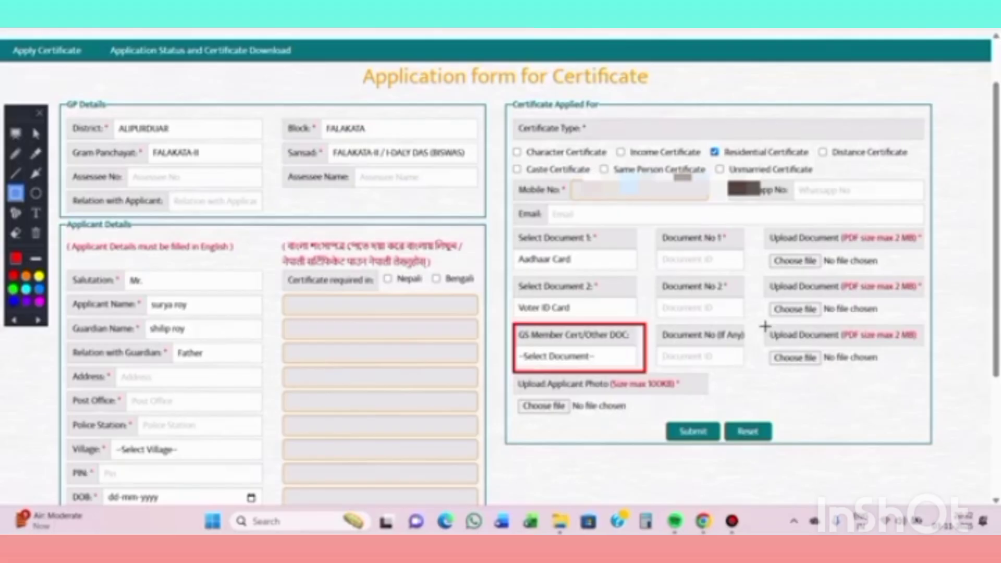
pyautogui.moveTo(764, 326)
pyautogui.mouseDown()
pyautogui.moveTo(826, 374)
pyautogui.moveTo(920, 377)
pyautogui.mouseUp()
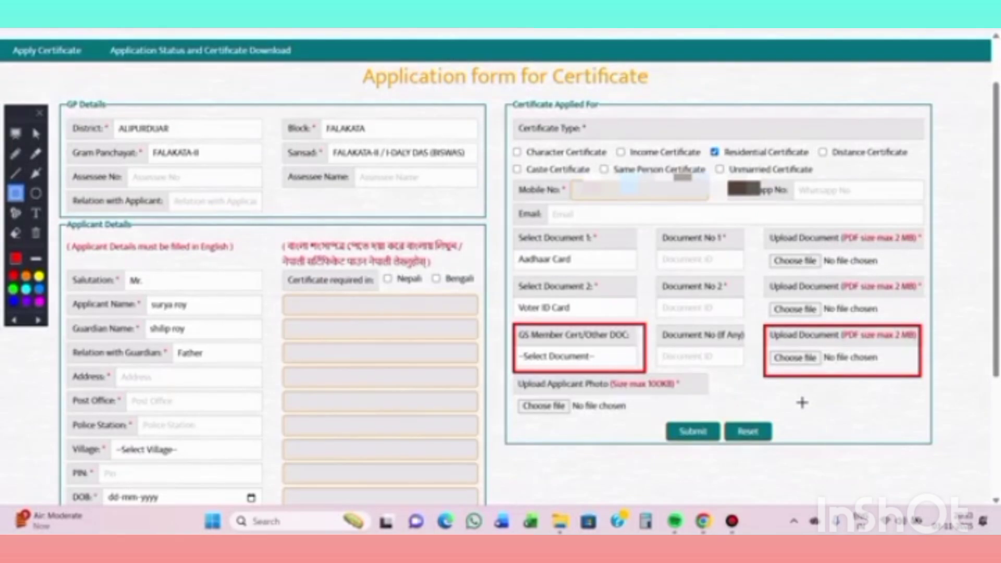
pyautogui.press('Delete')
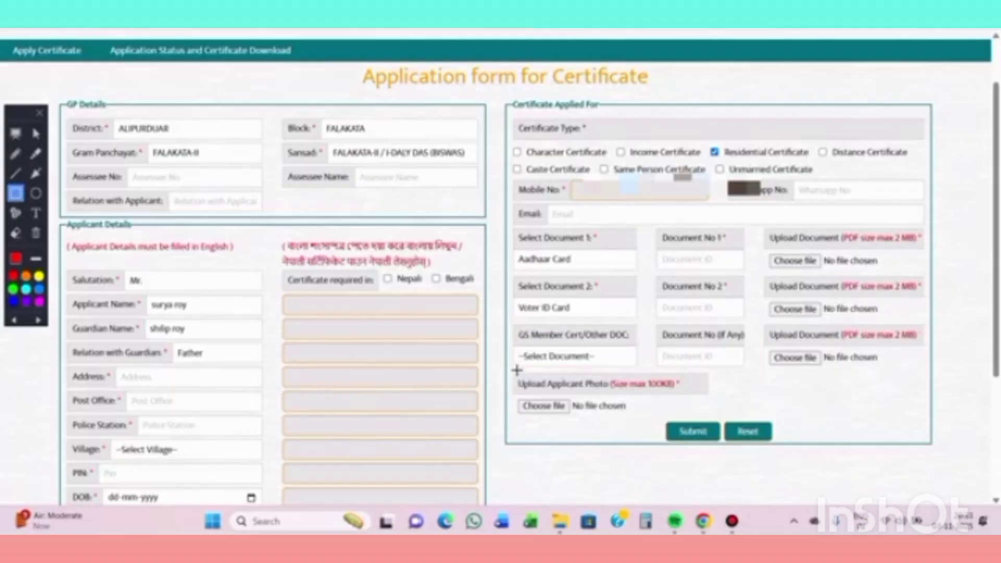
pyautogui.moveTo(516, 370)
pyautogui.mouseDown()
pyautogui.moveTo(578, 433)
pyautogui.moveTo(674, 437)
pyautogui.moveTo(643, 421)
pyautogui.mouseUp()
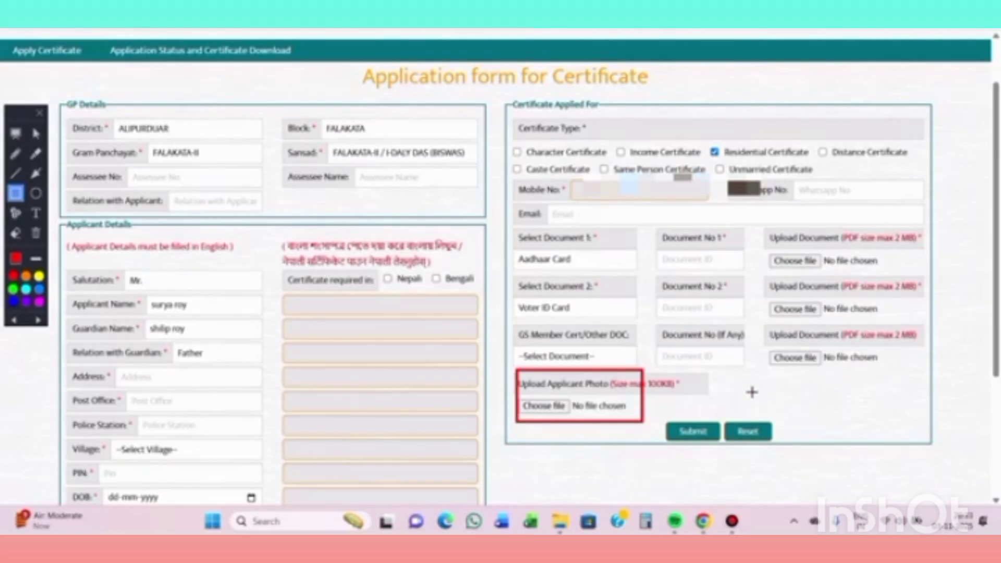
pyautogui.hotkey('ctrl', 'z')
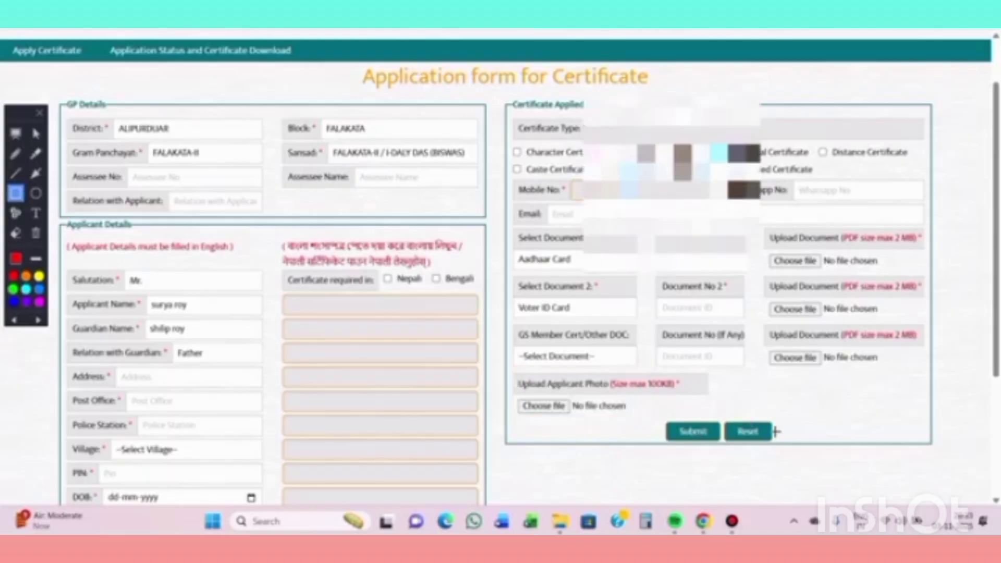
# - Leave annotation mode and submit the completed residential certificate application
pyautogui.click(36, 134)
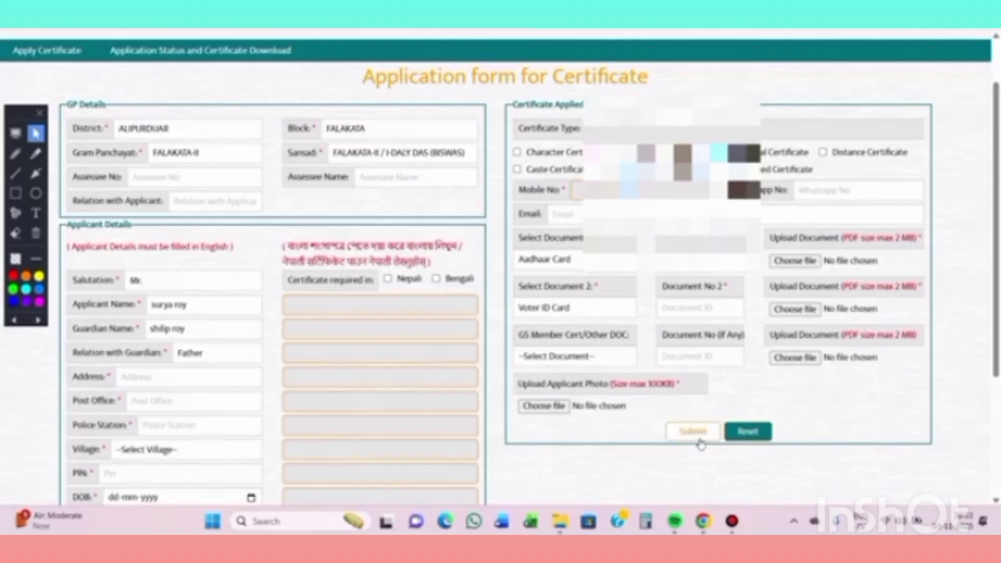
pyautogui.scroll(-1, 701, 445)
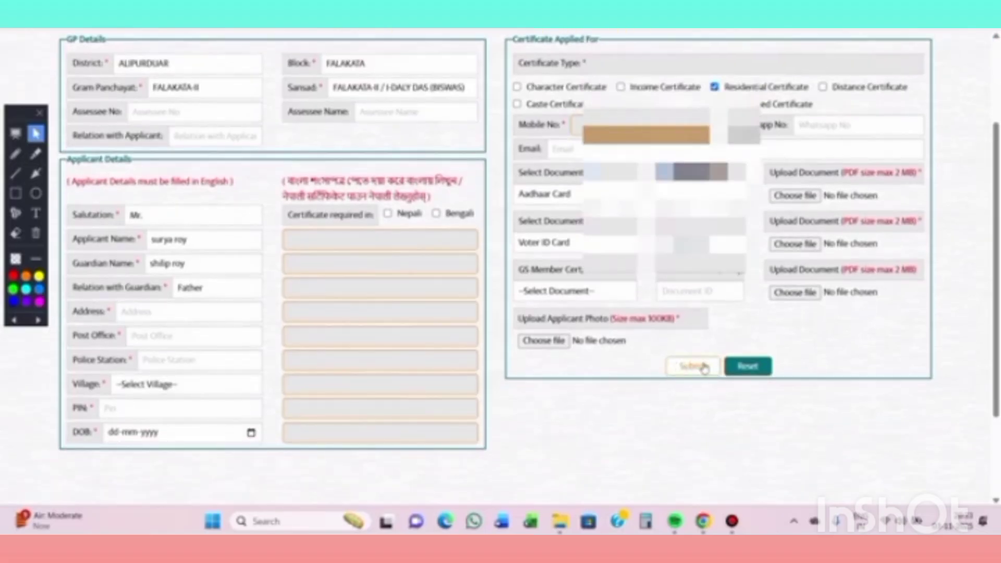
pyautogui.scroll(1, 698, 371)
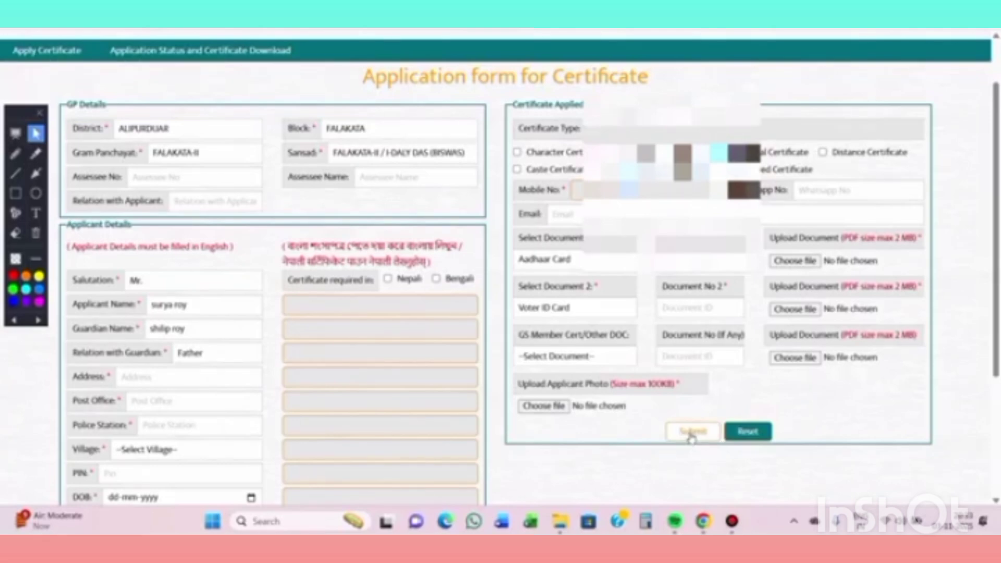
pyautogui.click(691, 437)
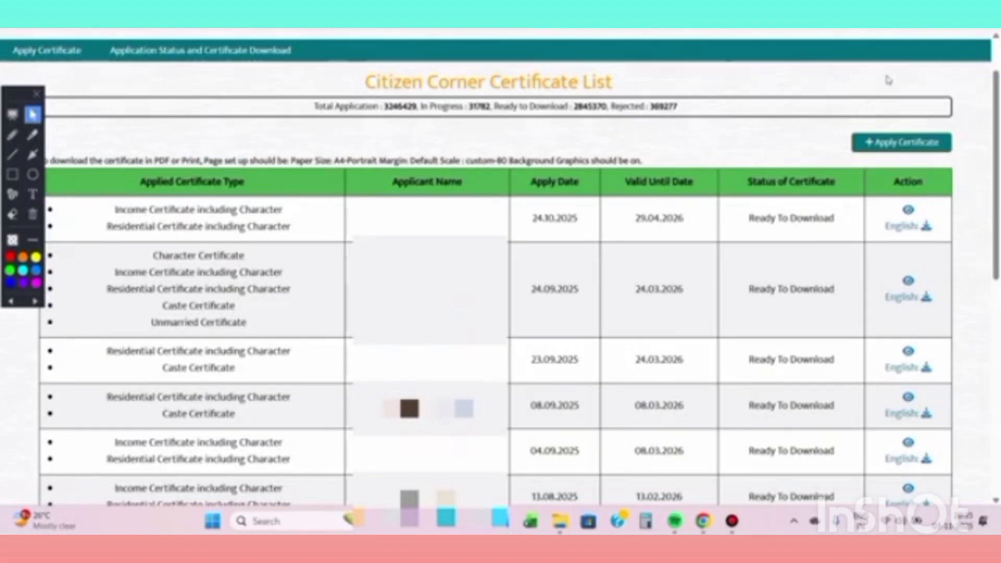
# - Box the first entry's Ready To Download status in red, then open its English certificate
pyautogui.click(13, 174)
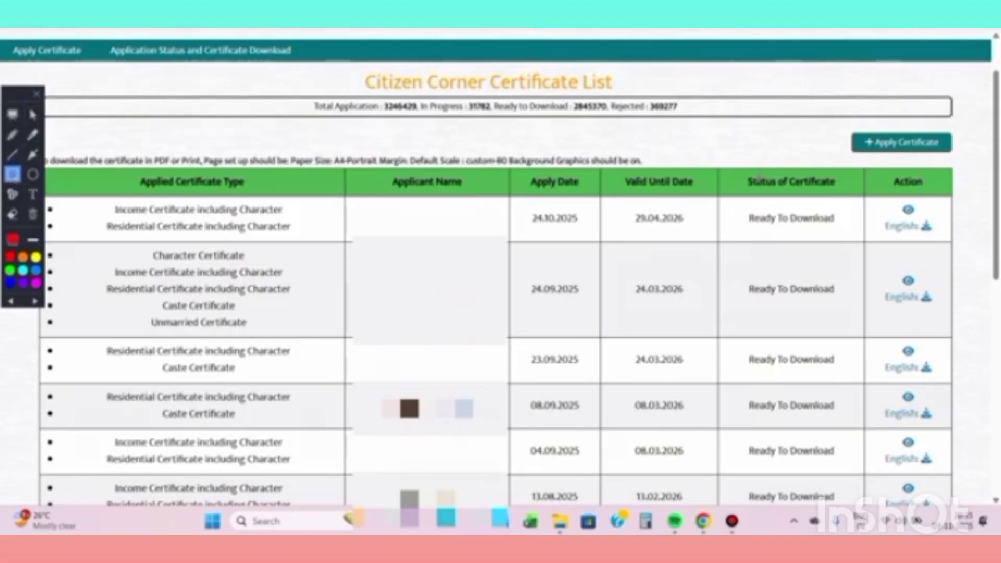
pyautogui.moveTo(732, 166)
pyautogui.mouseDown()
pyautogui.moveTo(793, 246)
pyautogui.moveTo(860, 244)
pyautogui.mouseUp()
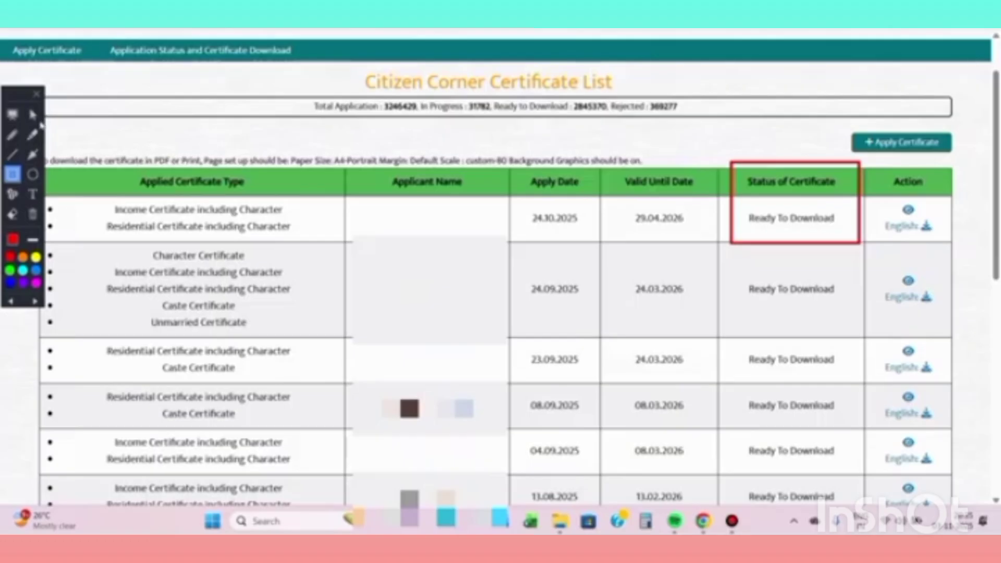
pyautogui.click(32, 114)
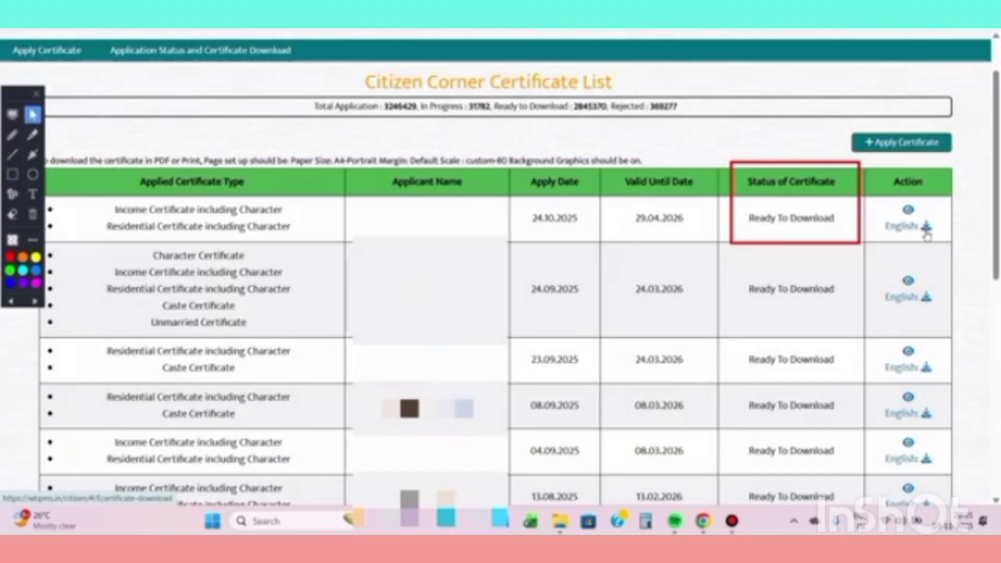
pyautogui.click(926, 232)
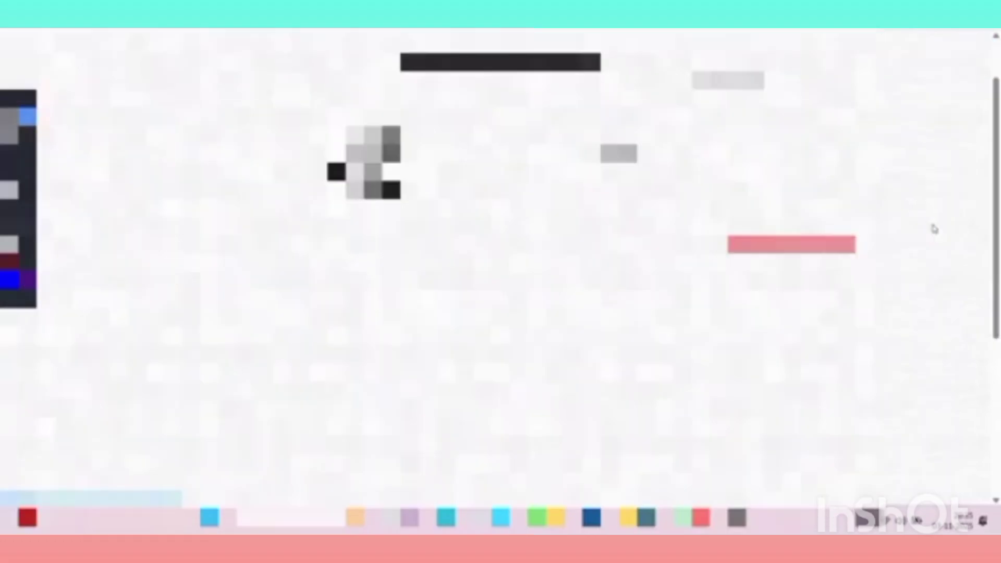